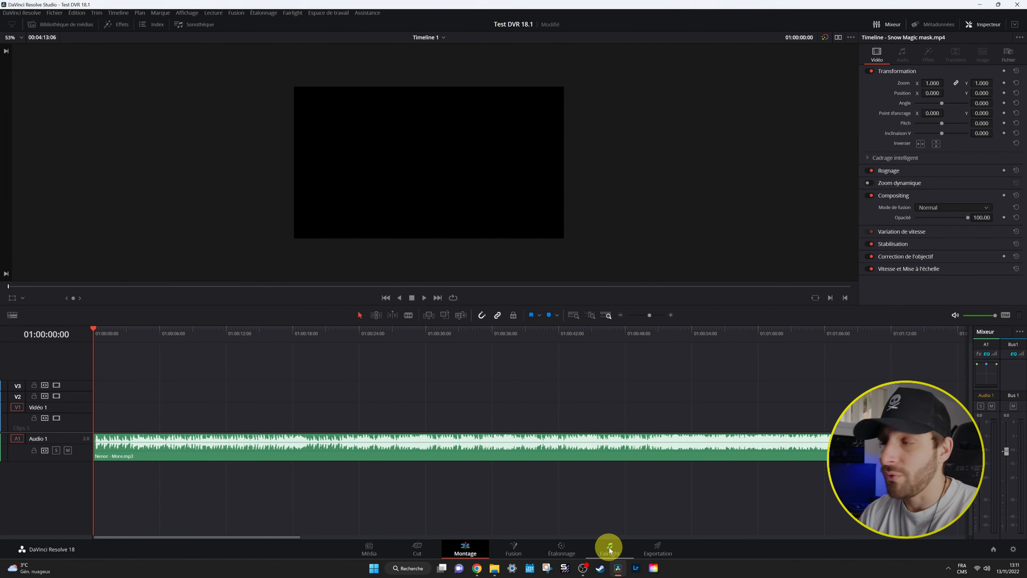
# On the Fairlight page, show the timeline's edit grid, enable snapping to it, and keep the time scale in timecode.
pyautogui.click(609, 546)
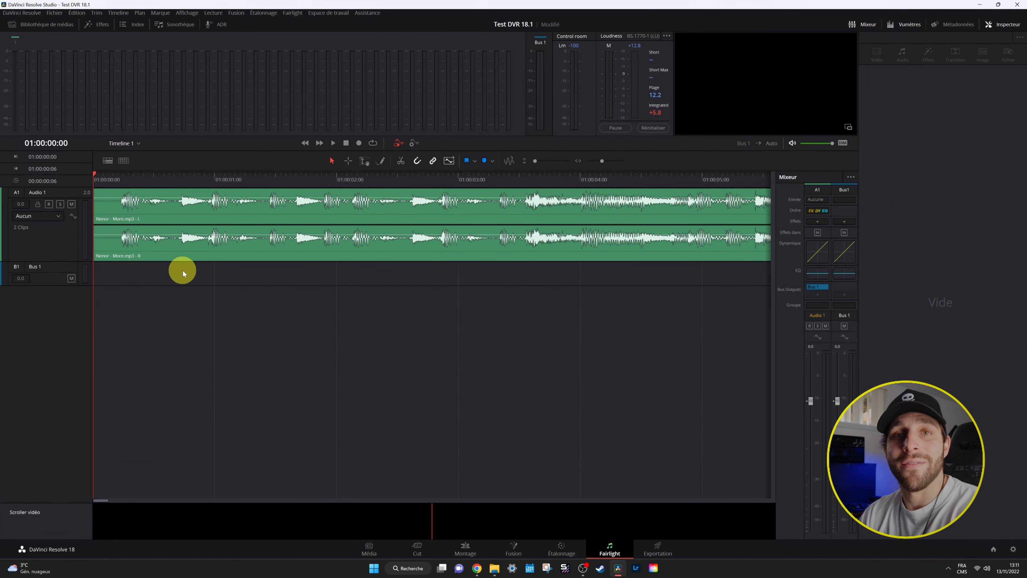
pyautogui.click(124, 160)
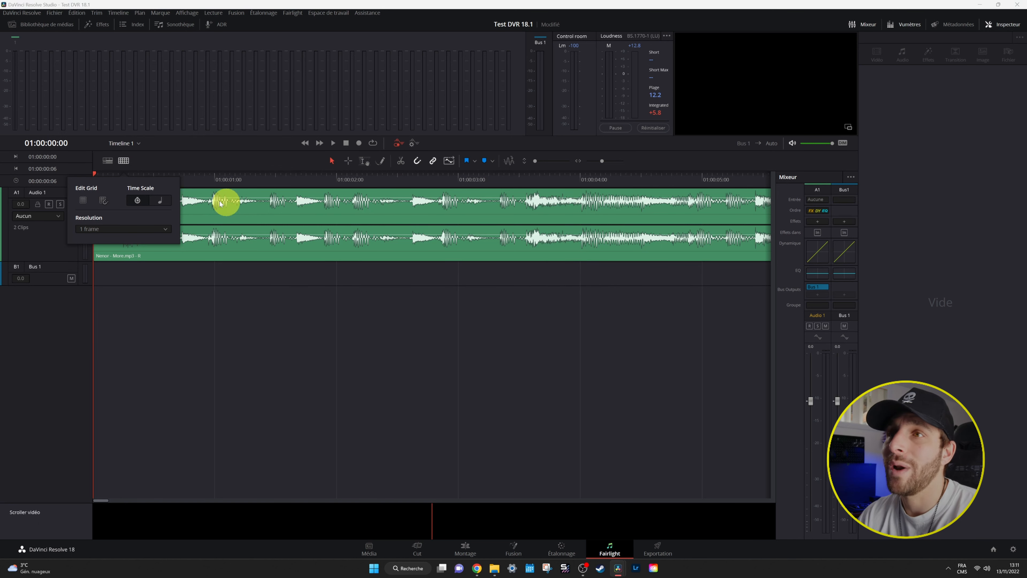
pyautogui.click(83, 200)
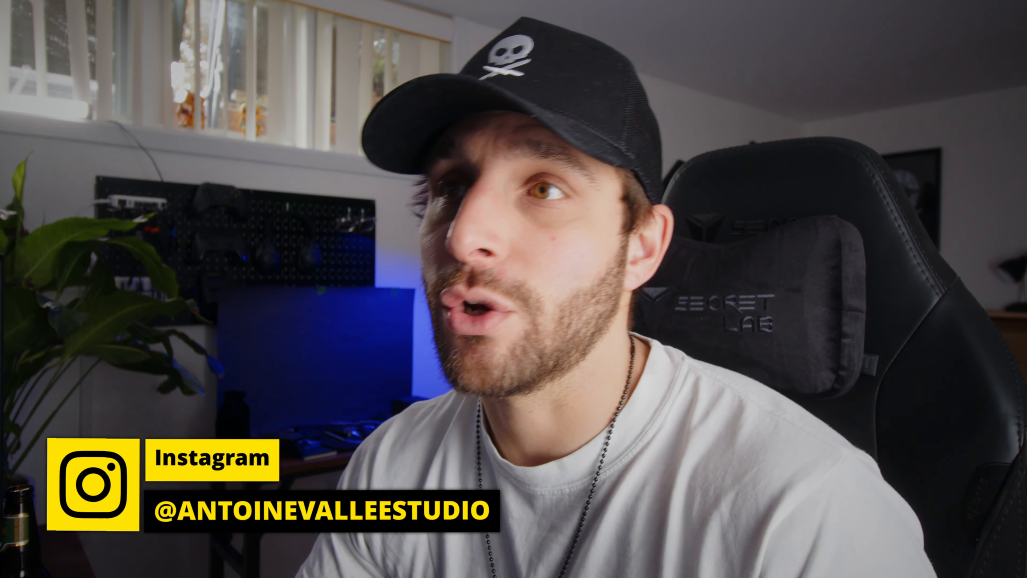
pyautogui.click(103, 201)
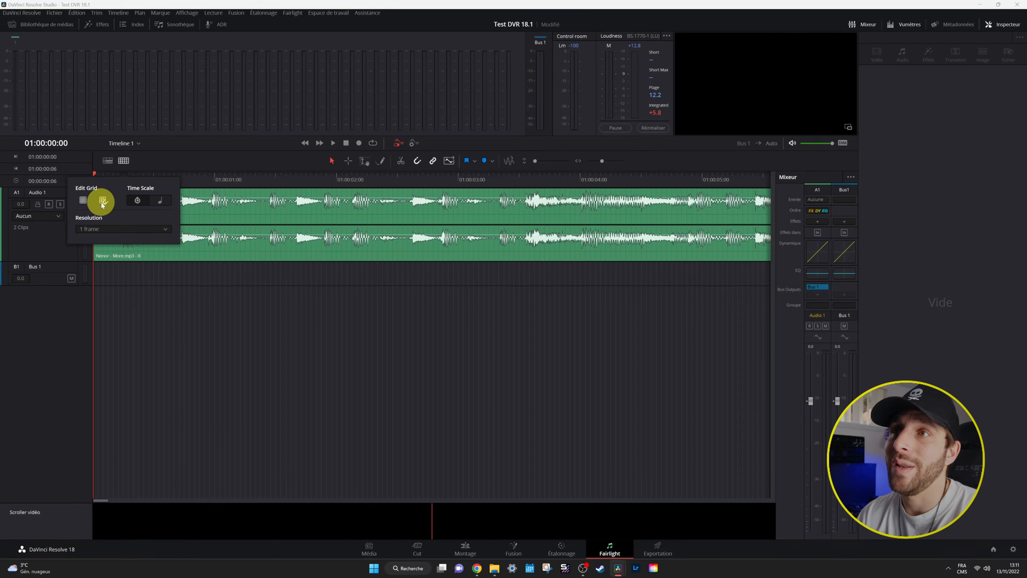
pyautogui.click(137, 200)
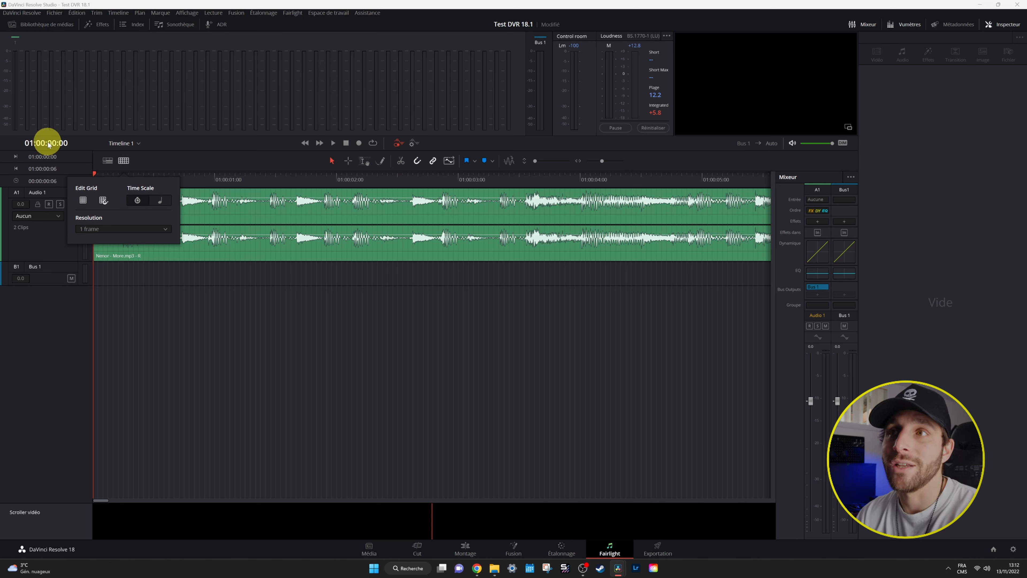
# Switch the edit grid's time scale to musical notes and choose a 6/8 time signature.
pyautogui.click(161, 200)
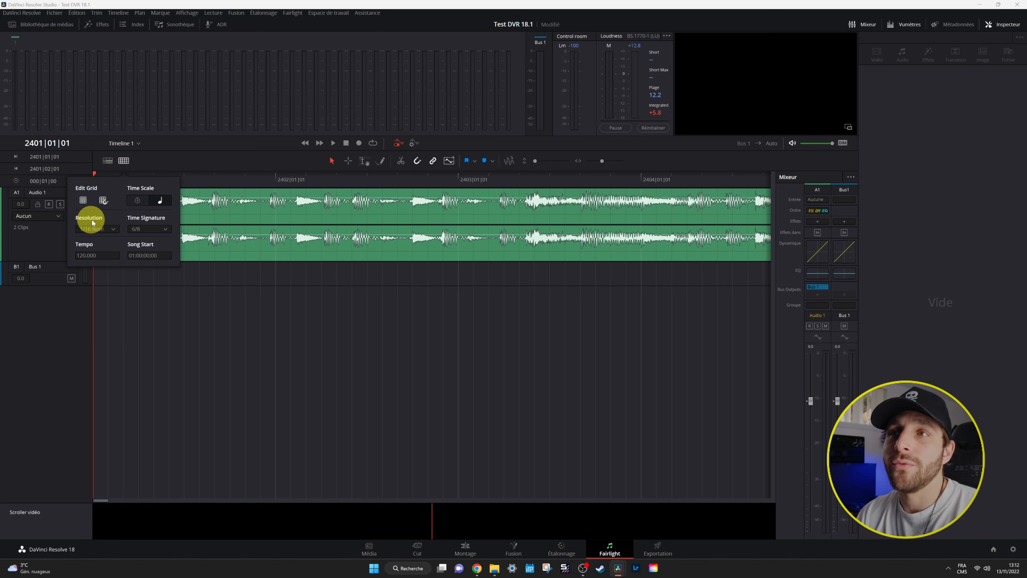
pyautogui.click(146, 229)
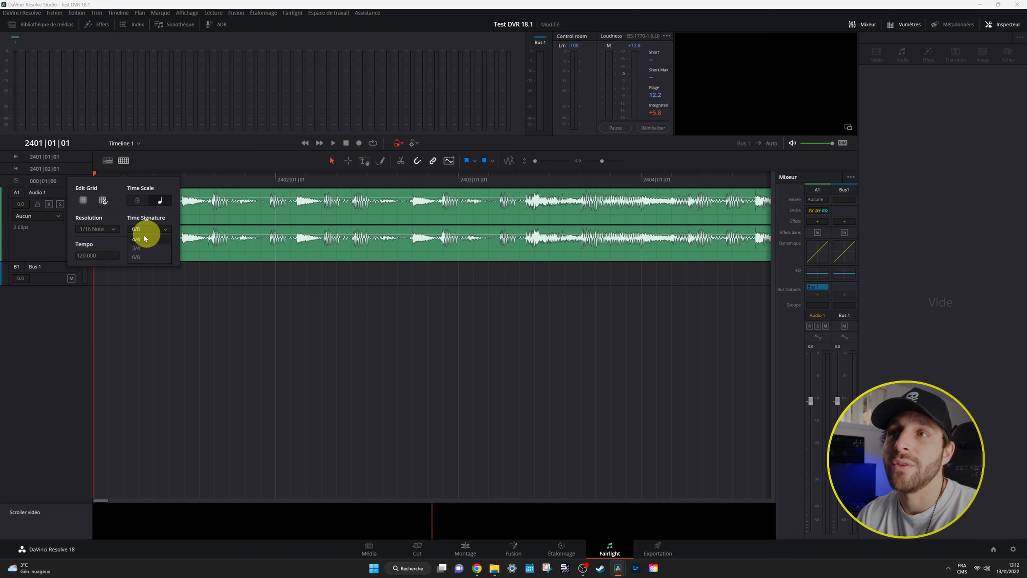
pyautogui.click(136, 257)
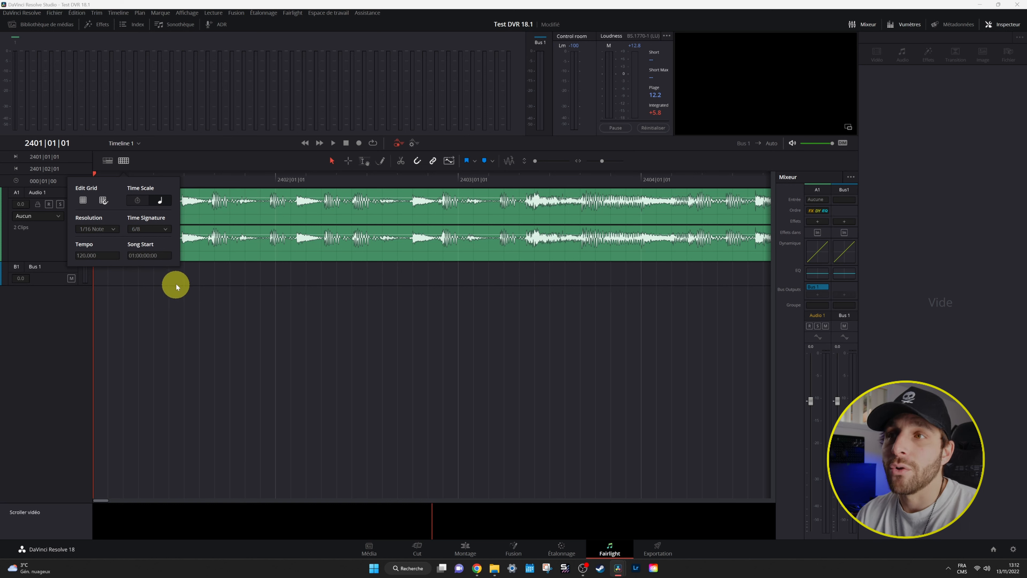
pyautogui.click(125, 160)
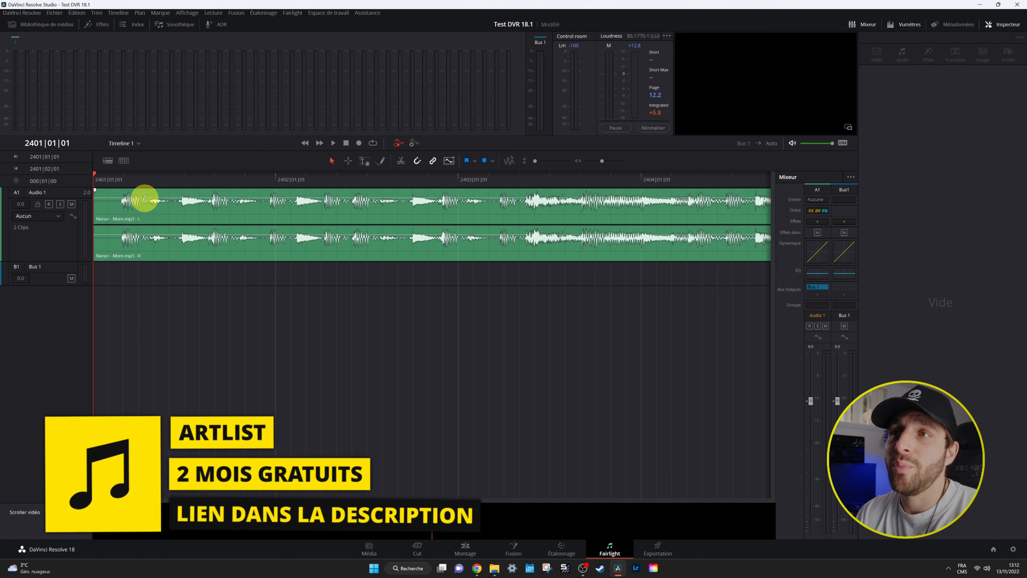
# Set the tempo grid start at the playhead on the song's beginning and play back the first bars.
pyautogui.rightClick(146, 177)
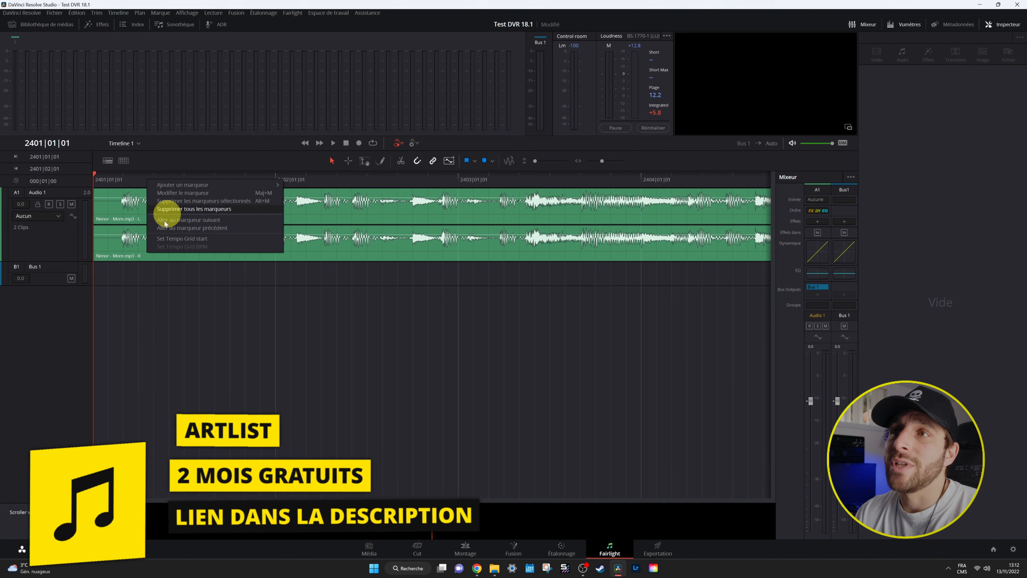
pyautogui.click(189, 239)
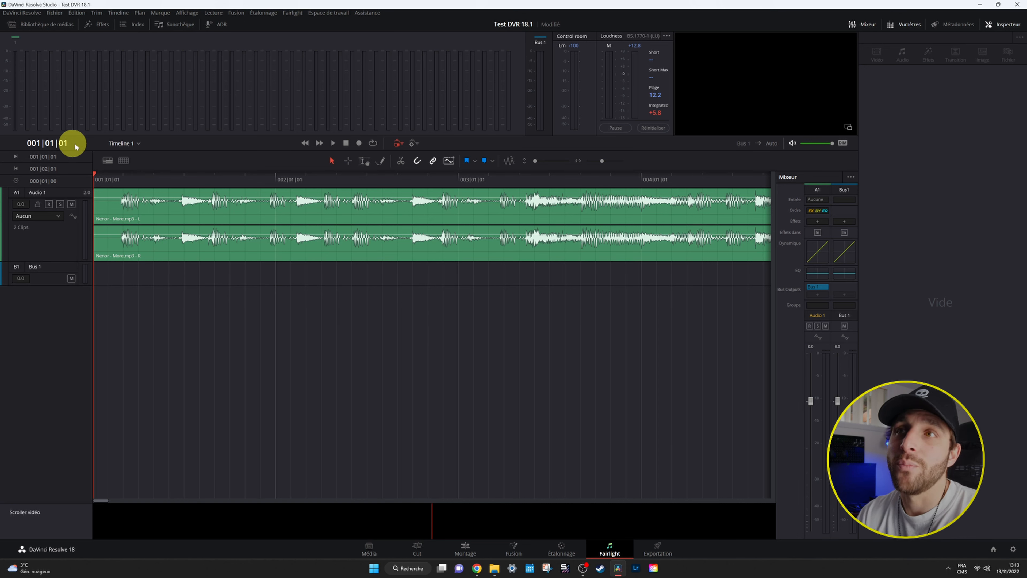
pyautogui.press('space')
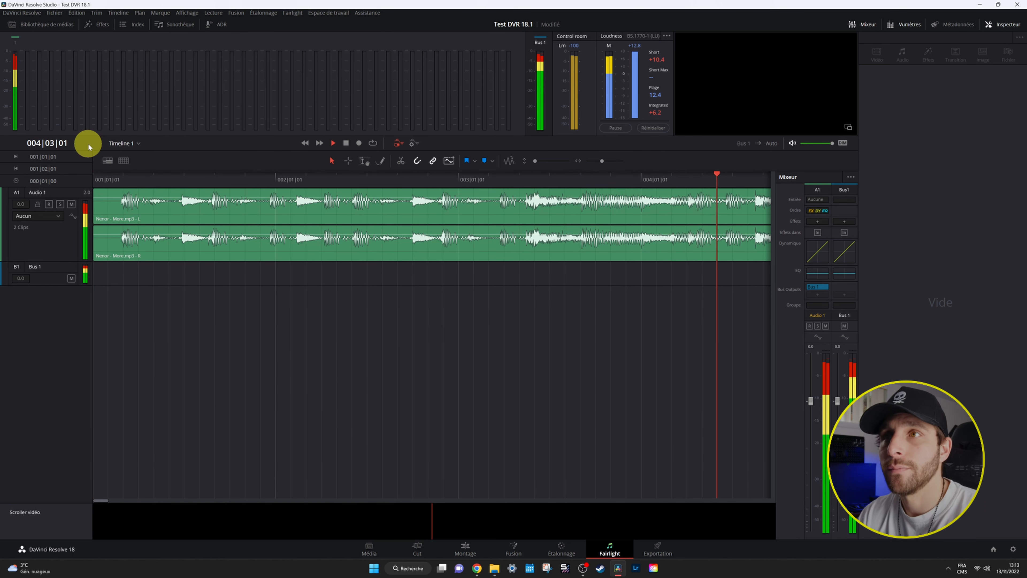
pyautogui.press('space')
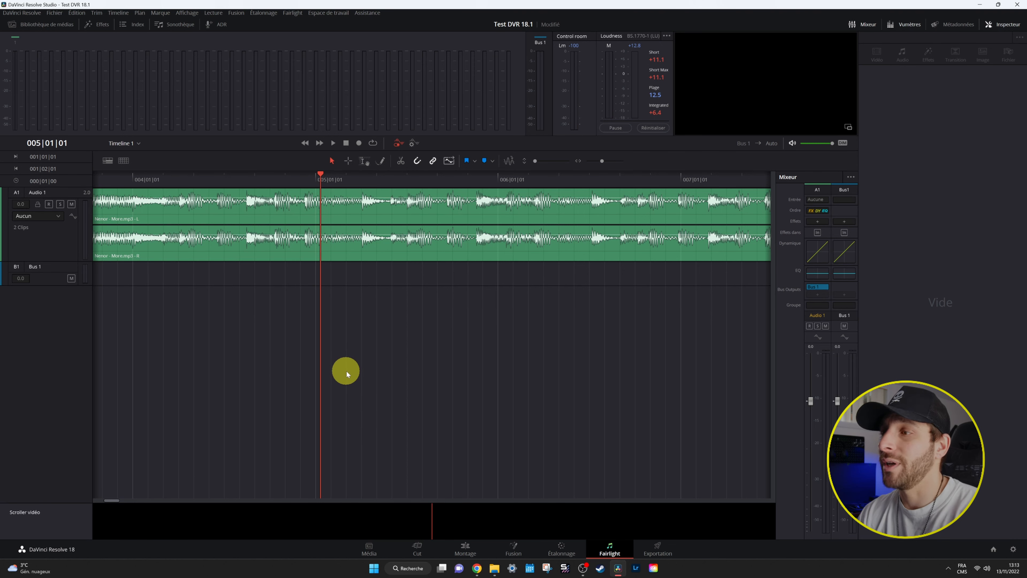
# On the edit page, enable vertical resolution (1080 x 1920) for Timeline 1 and check the resolution in the export settings.
pyautogui.click(465, 548)
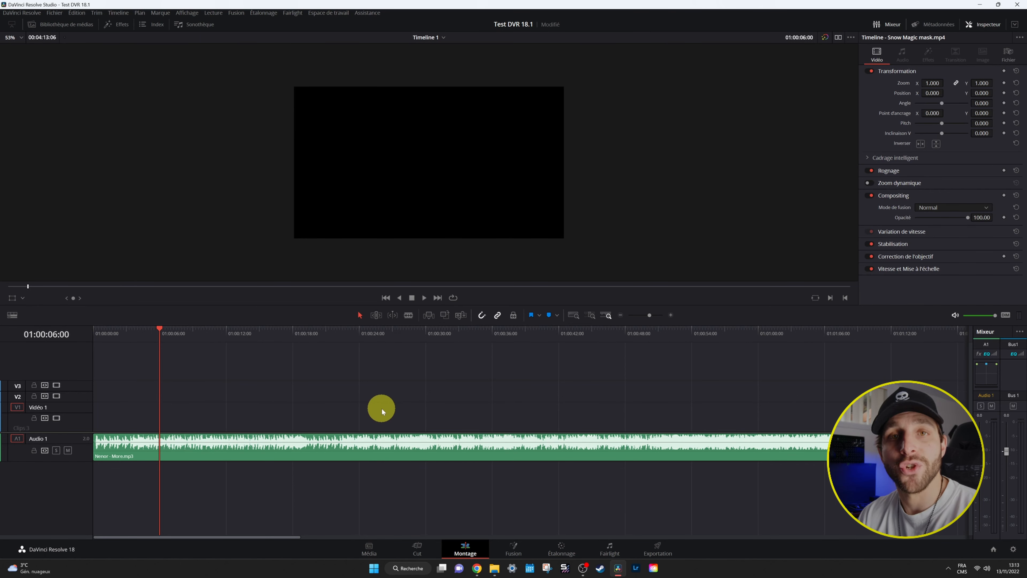
pyautogui.click(61, 25)
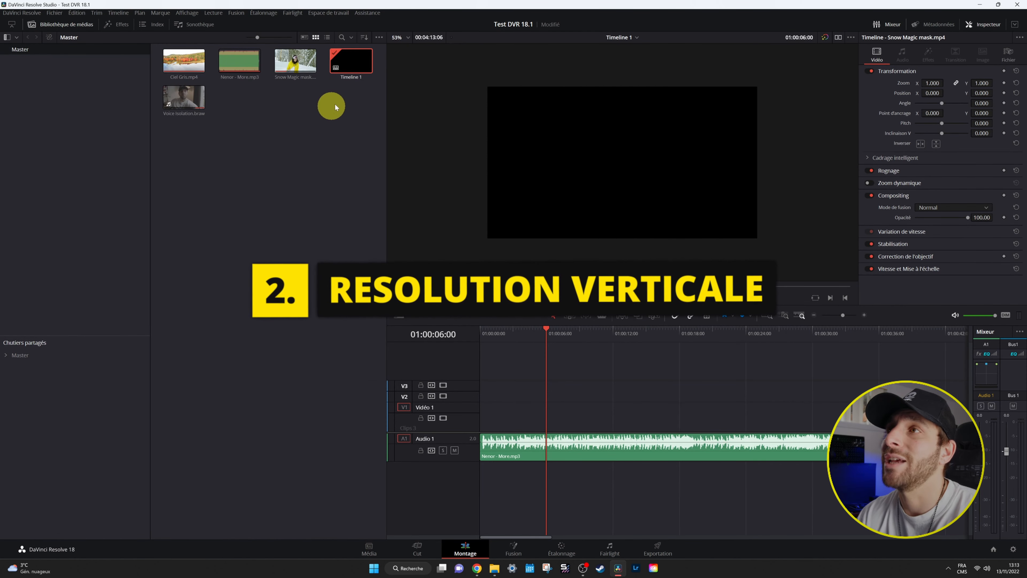
pyautogui.rightClick(349, 61)
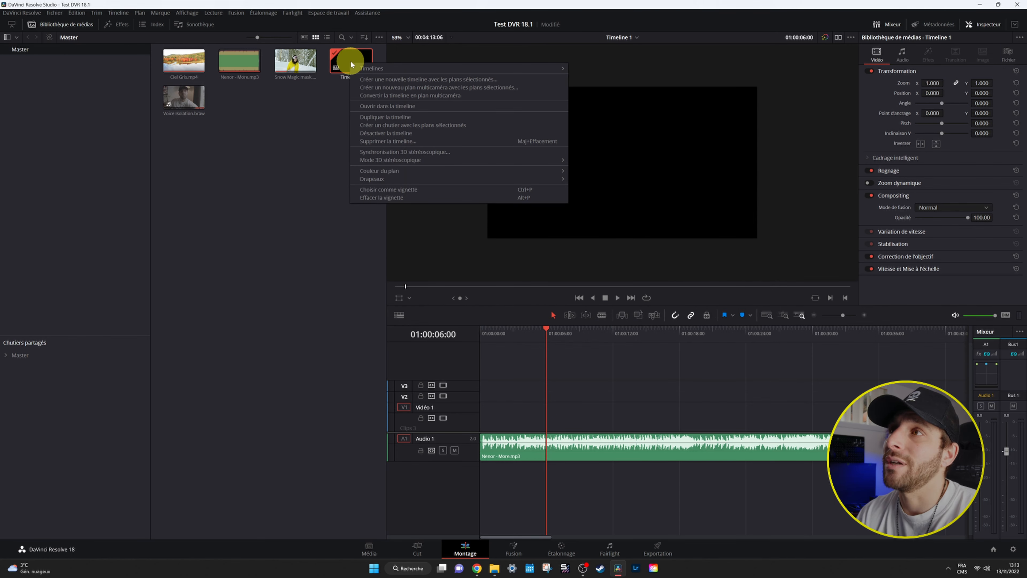
pyautogui.moveTo(368, 69)
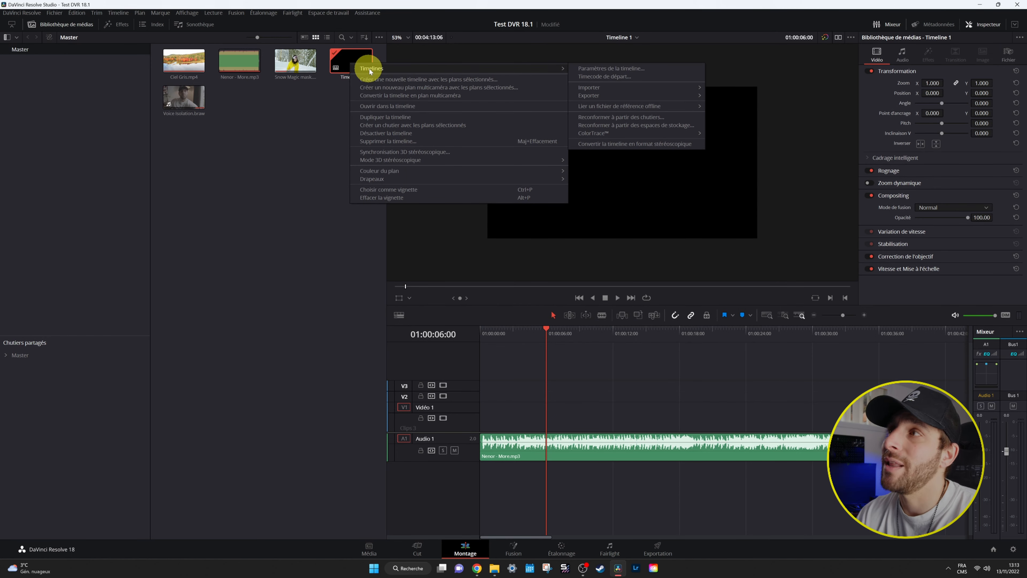
pyautogui.click(605, 68)
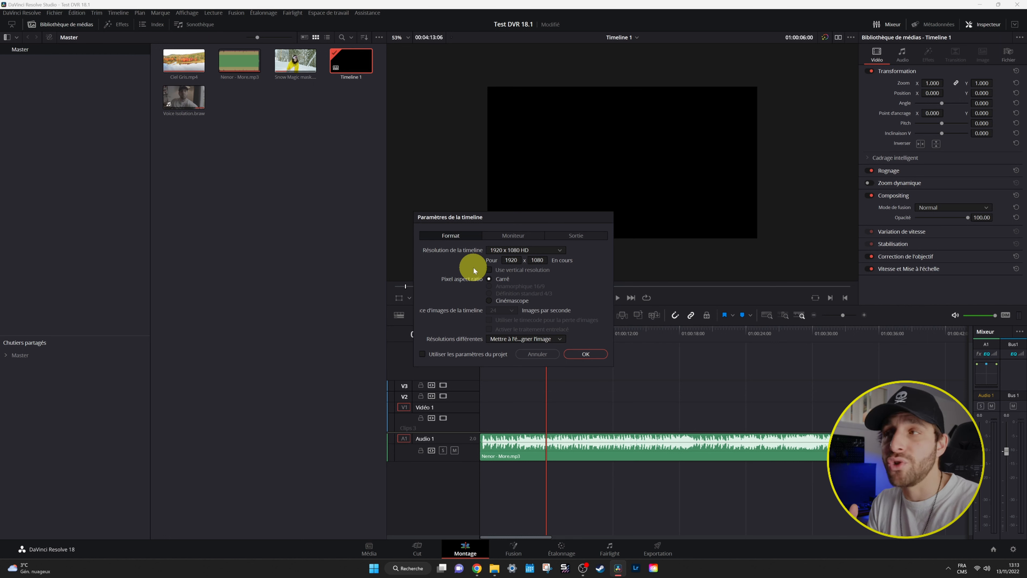
pyautogui.click(489, 269)
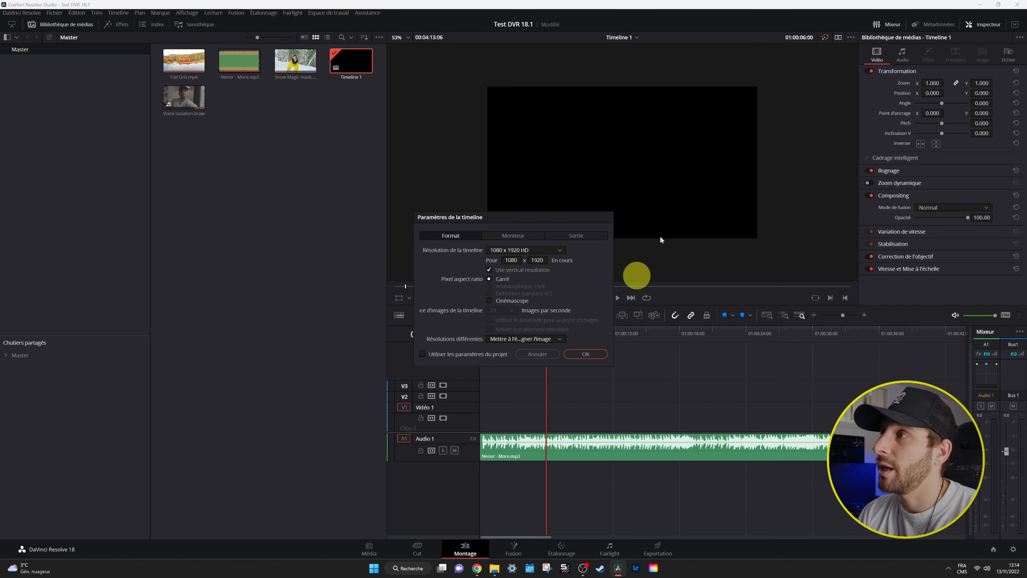
pyautogui.click(585, 355)
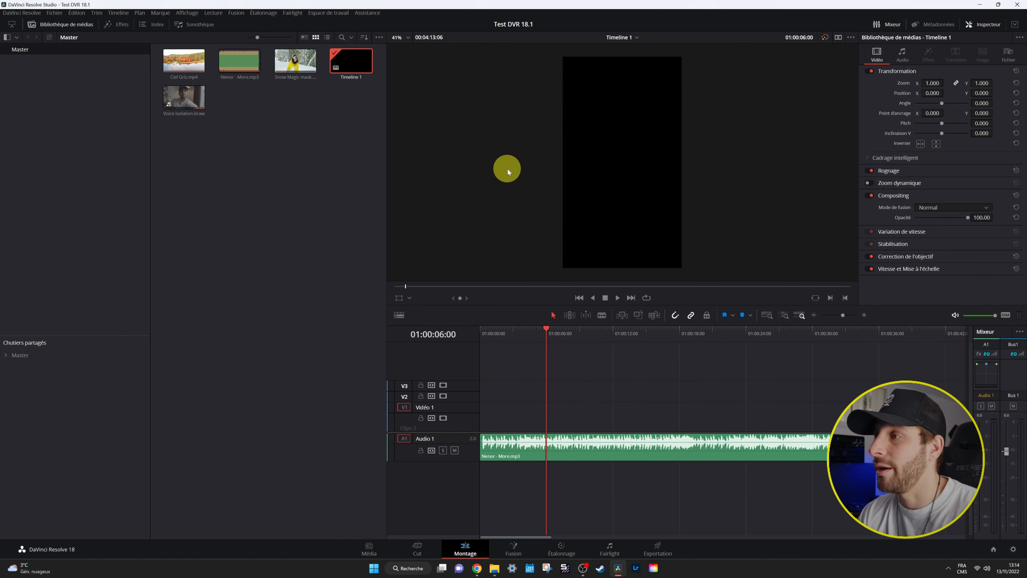
pyautogui.click(658, 548)
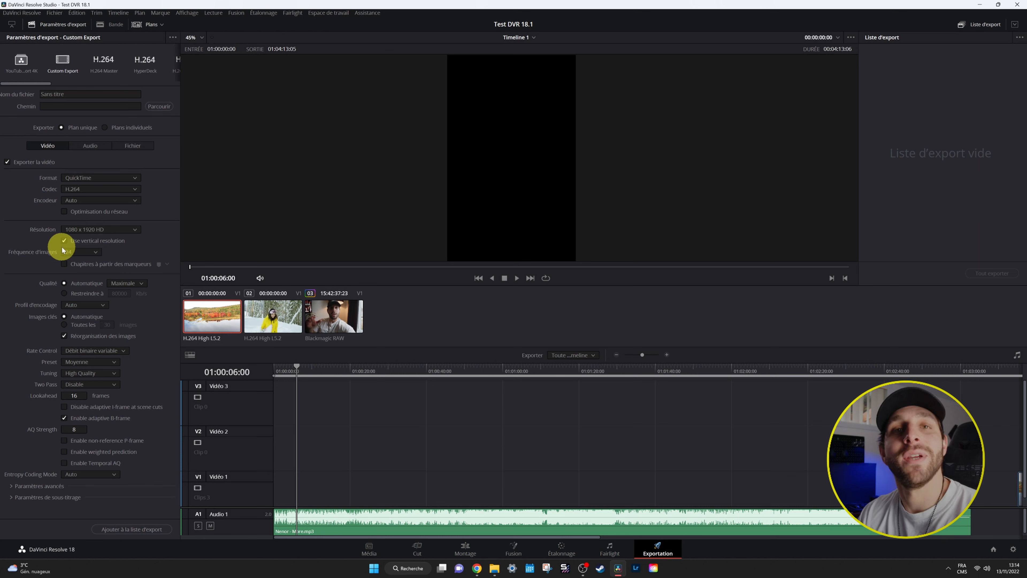
pyautogui.click(465, 547)
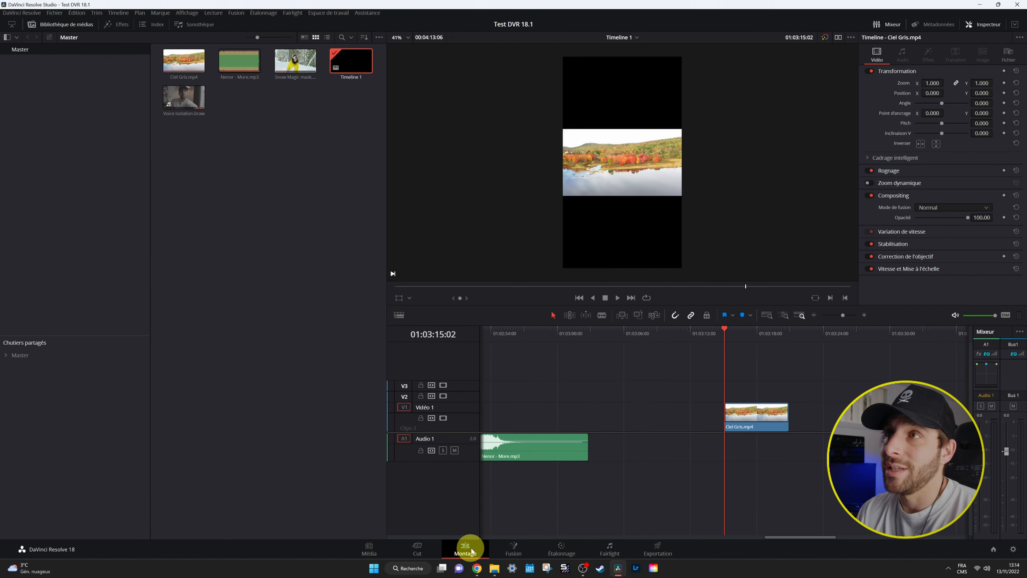
# Disable vertical resolution in Timeline 1's settings, restoring the 1920 x 1080 HD format.
pyautogui.rightClick(353, 59)
pyautogui.moveTo(376, 66)
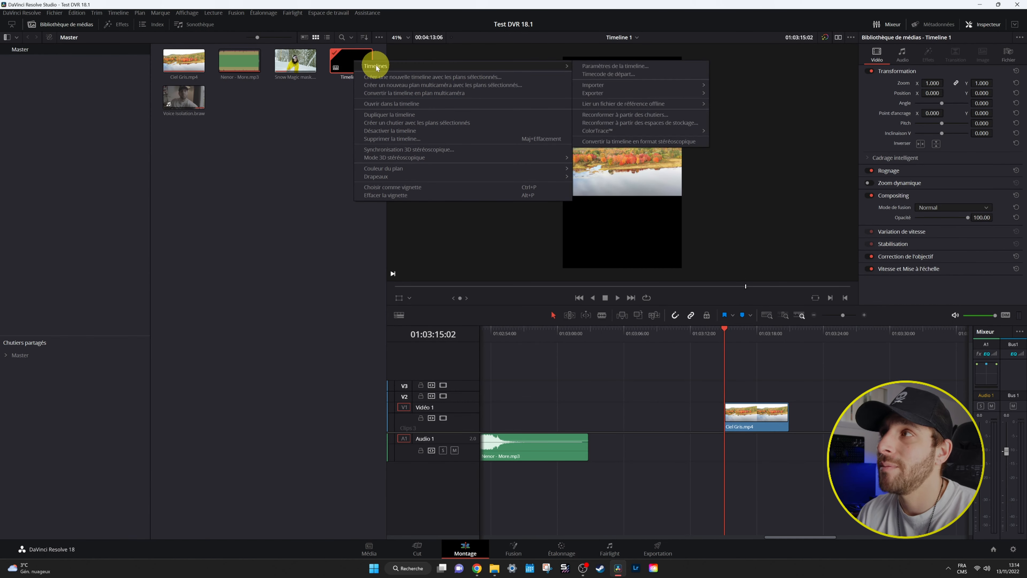
pyautogui.click(600, 66)
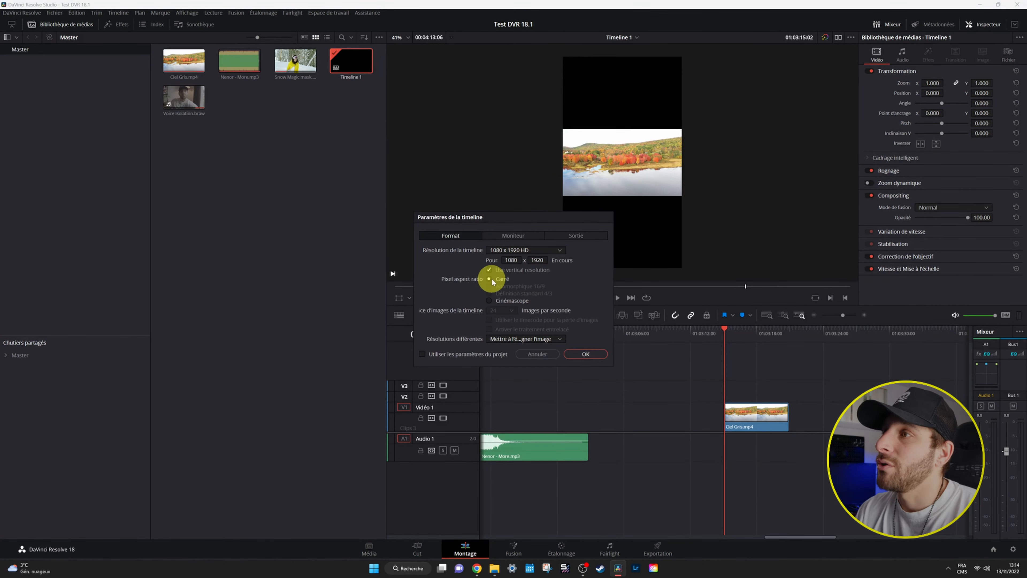
pyautogui.click(490, 270)
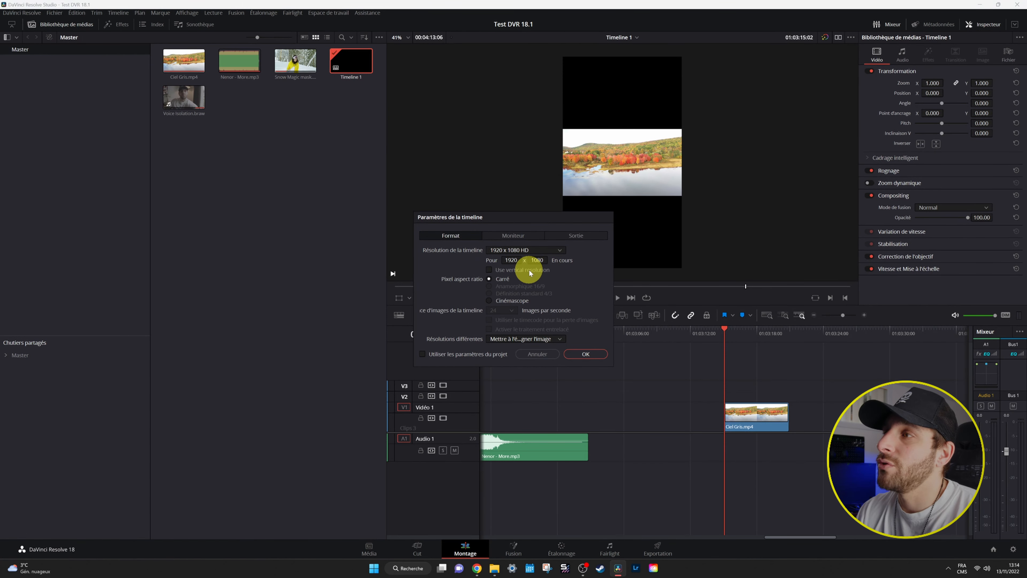
pyautogui.click(588, 353)
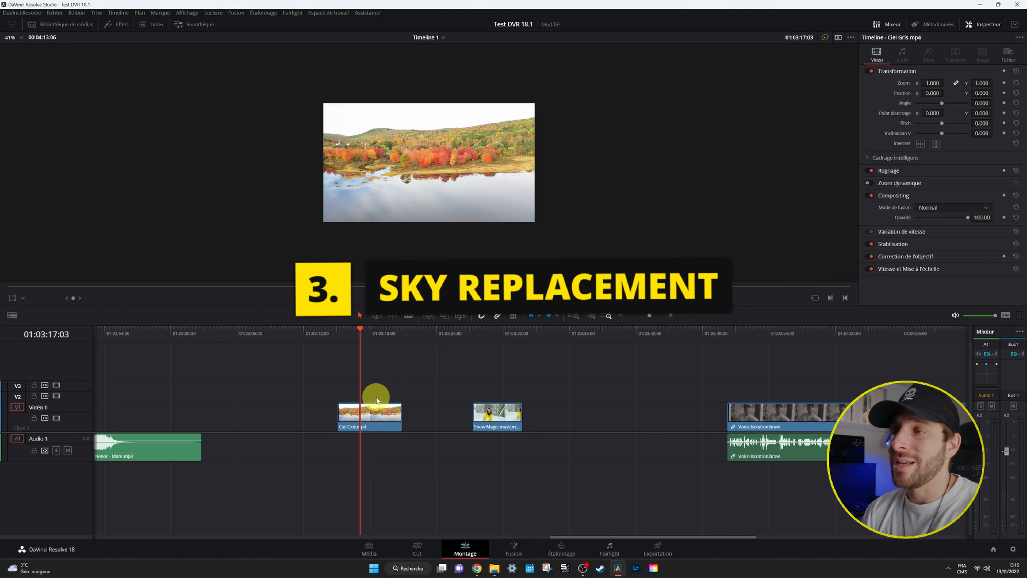
# Select the Ciel Gris.mp4 clip in the timeline, open it for color grading, and widen the node graph.
pyautogui.scroll(2, 425, 122)
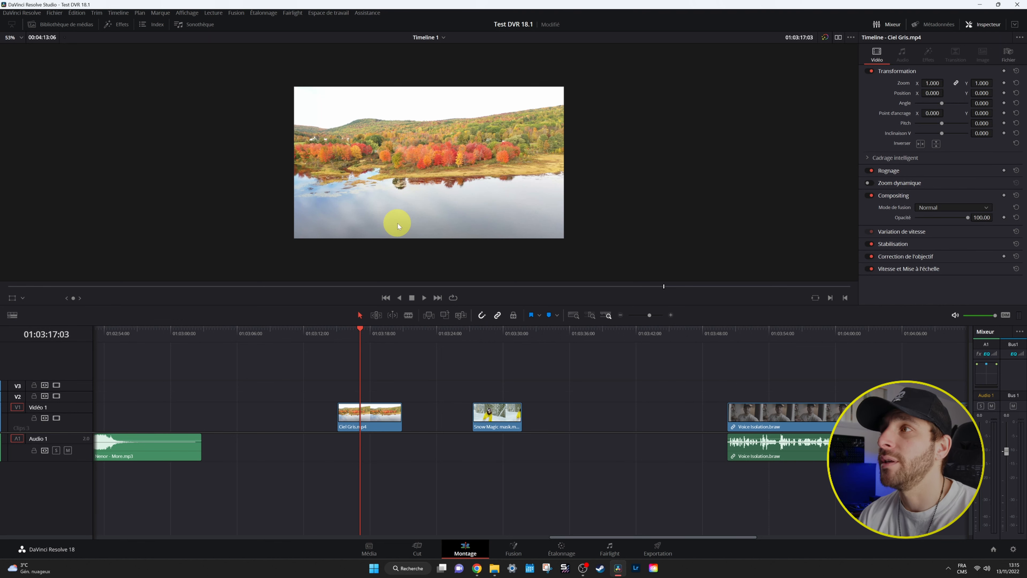
pyautogui.click(358, 414)
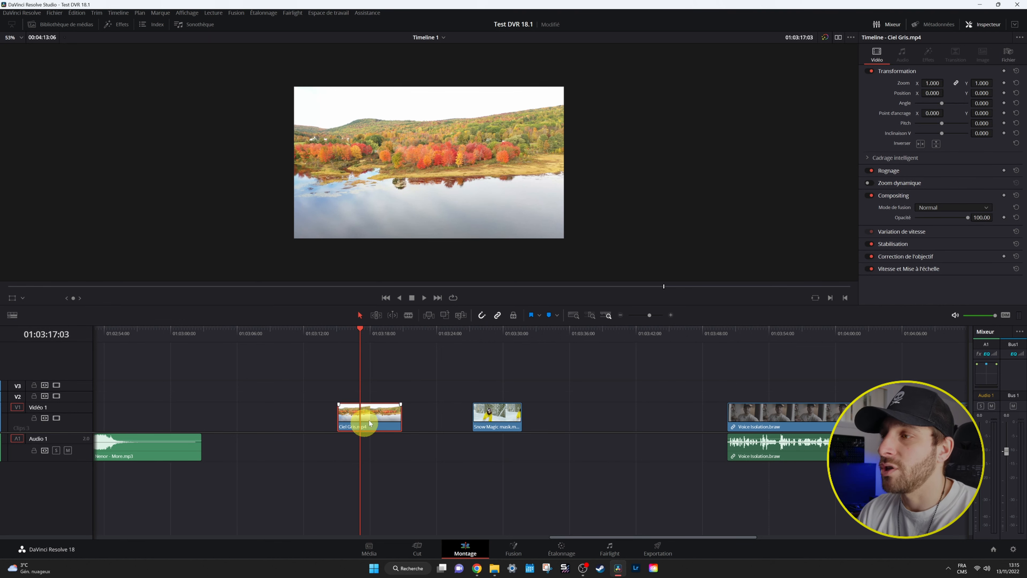
pyautogui.click(561, 548)
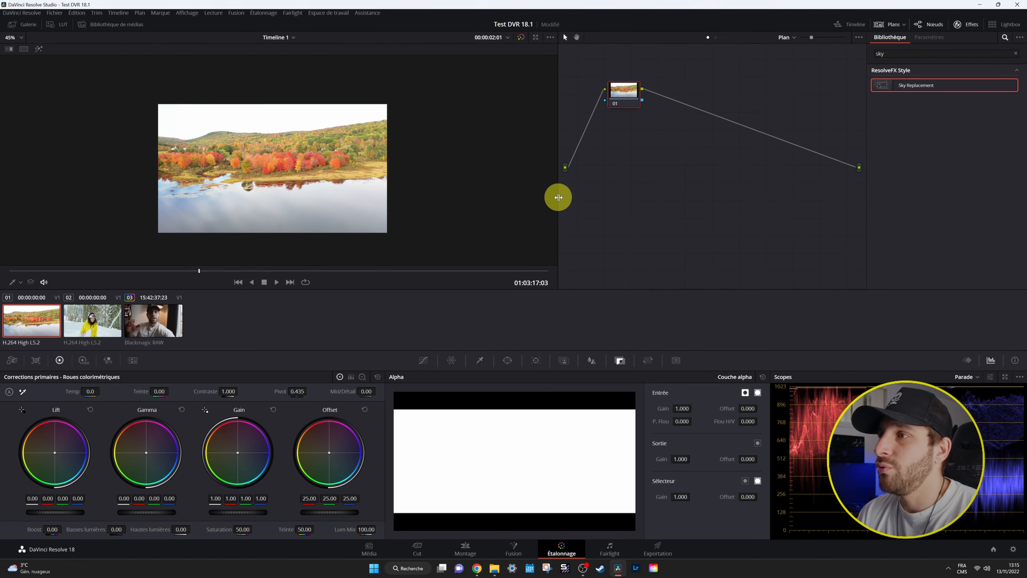
pyautogui.moveTo(557, 195); pyautogui.dragTo(512, 202)
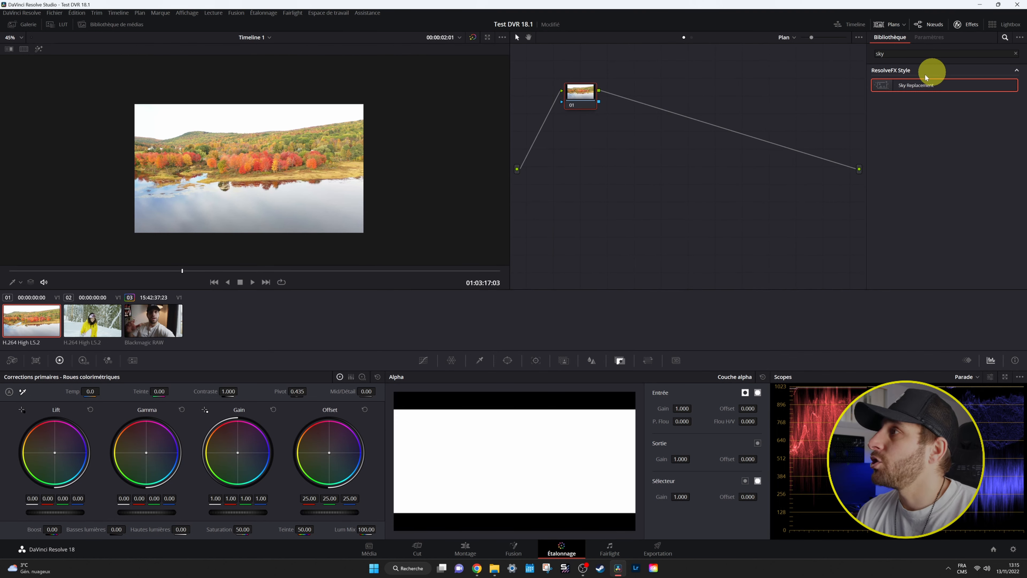
# Search the effects library for "sky" and apply the Sky Replacement effect to node 01.
pyautogui.click(1016, 56)
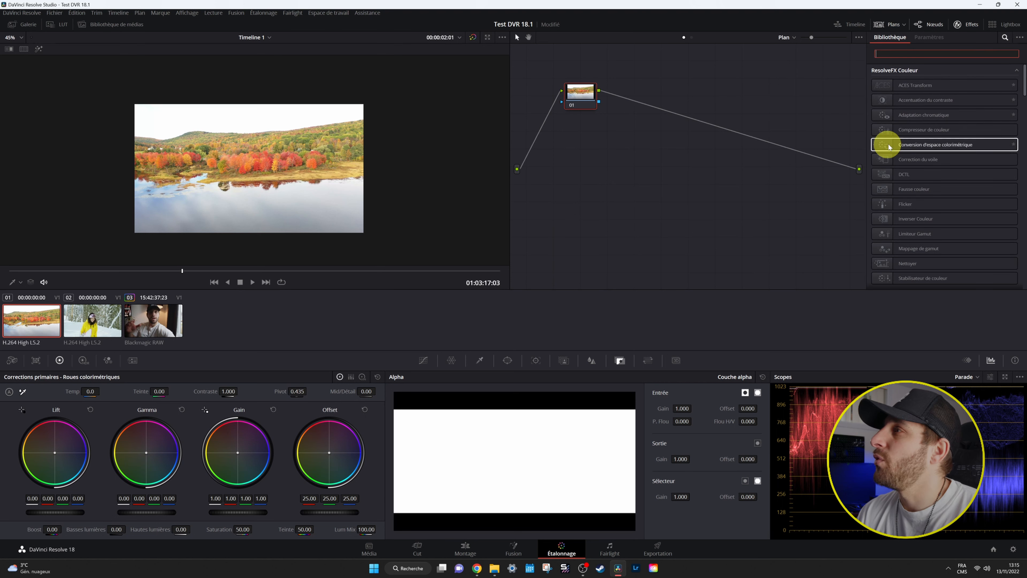
pyautogui.click(969, 26)
pyautogui.click(969, 26)
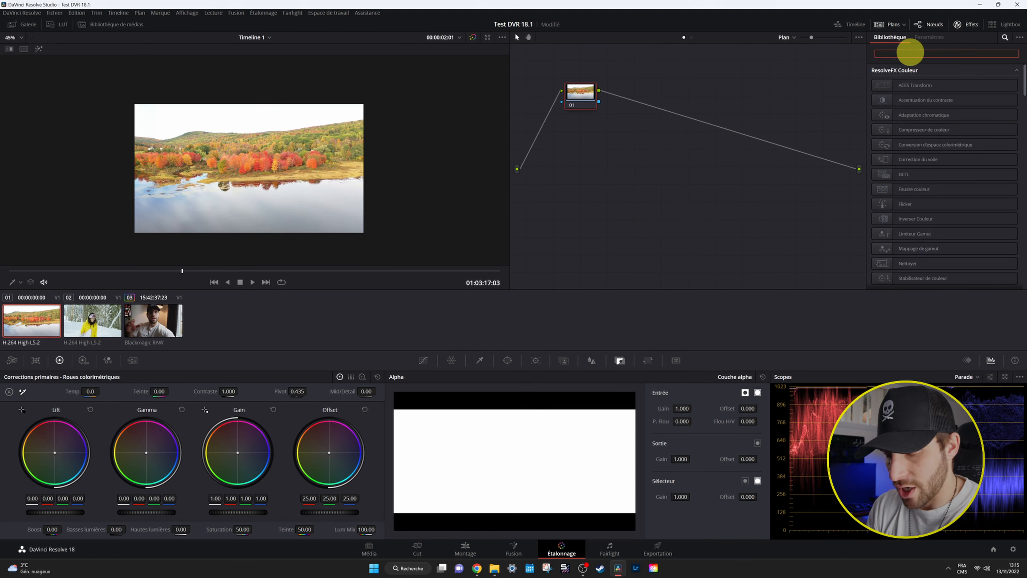
pyautogui.write('sky')
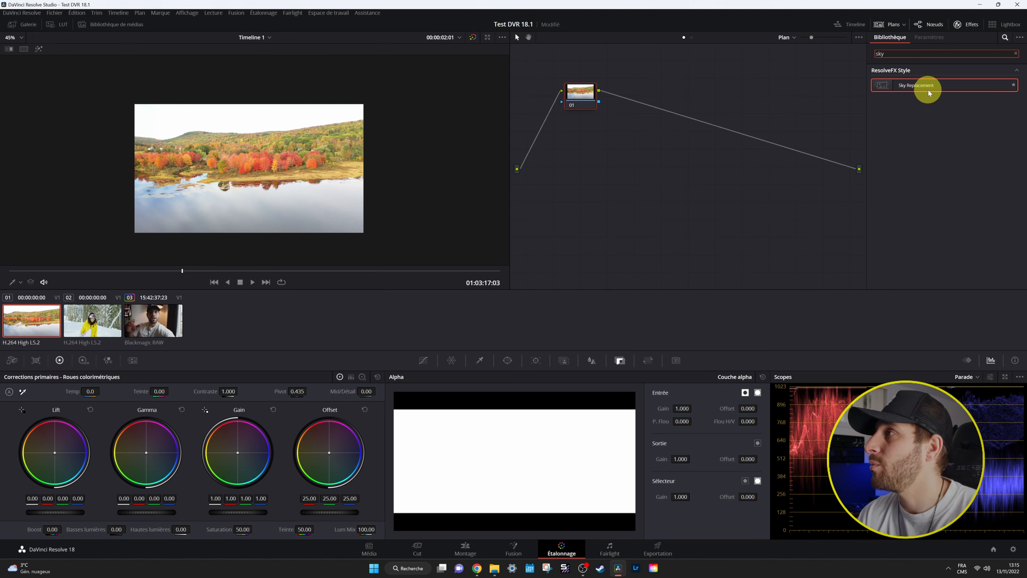
pyautogui.moveTo(936, 84); pyautogui.dragTo(583, 94)
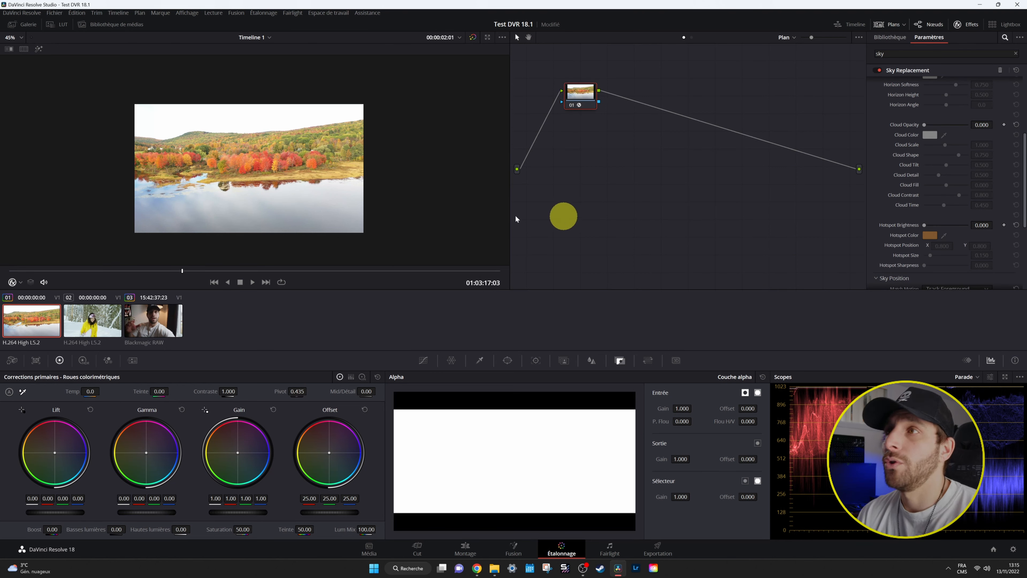
pyautogui.scroll(1, 256, 172)
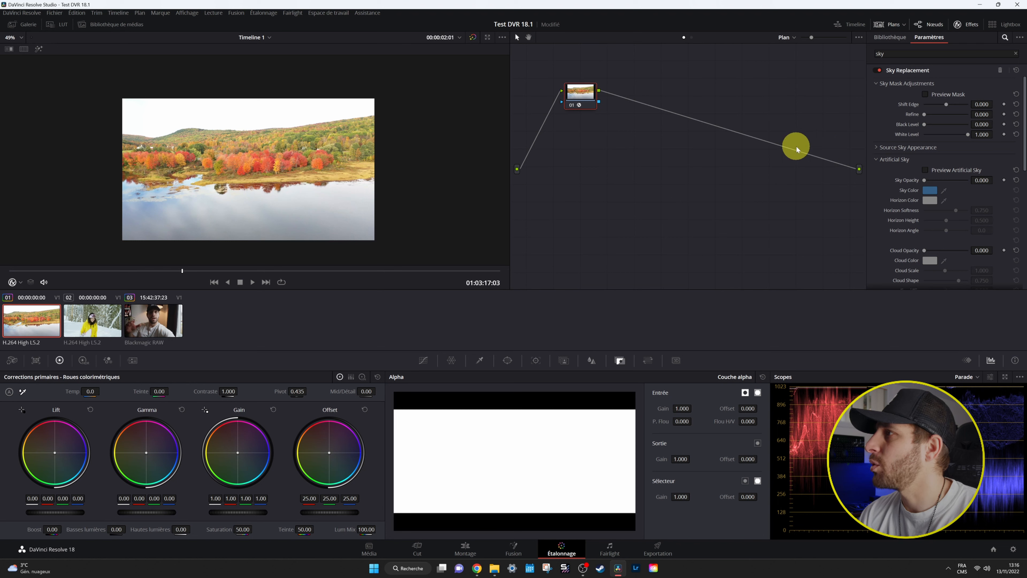
# Sample the sky with the HSL qualifier and clean the selection with Clean Black 19.2 and Clean White 18.1.
pyautogui.click(478, 360)
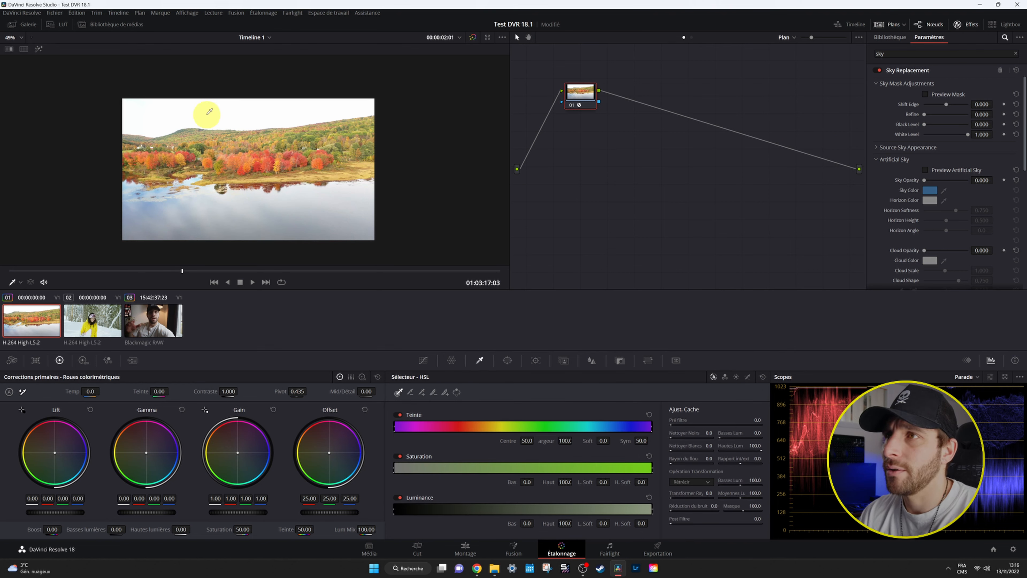
pyautogui.moveTo(204, 108); pyautogui.dragTo(235, 111)
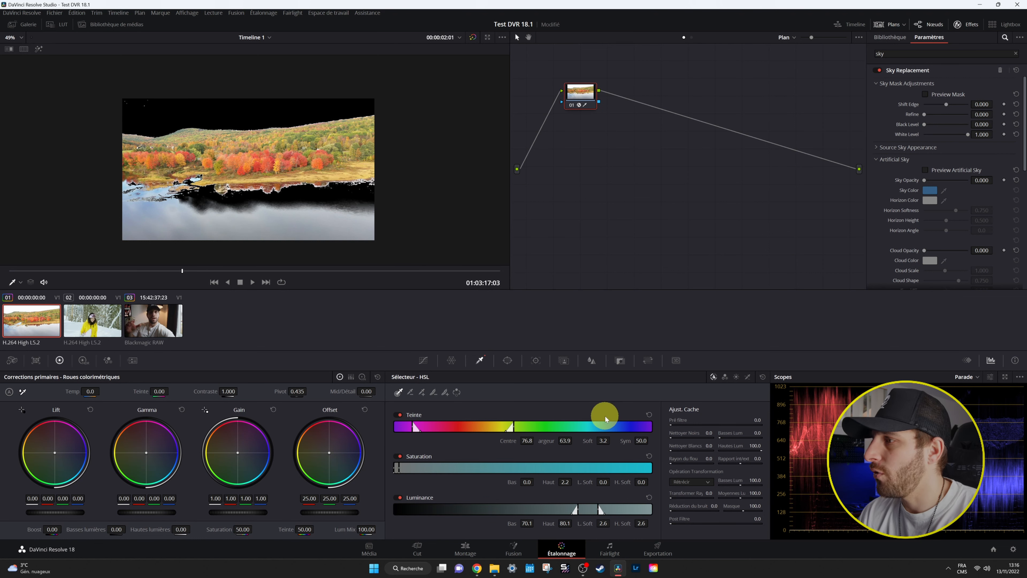
pyautogui.moveTo(706, 432); pyautogui.dragTo(786, 429)
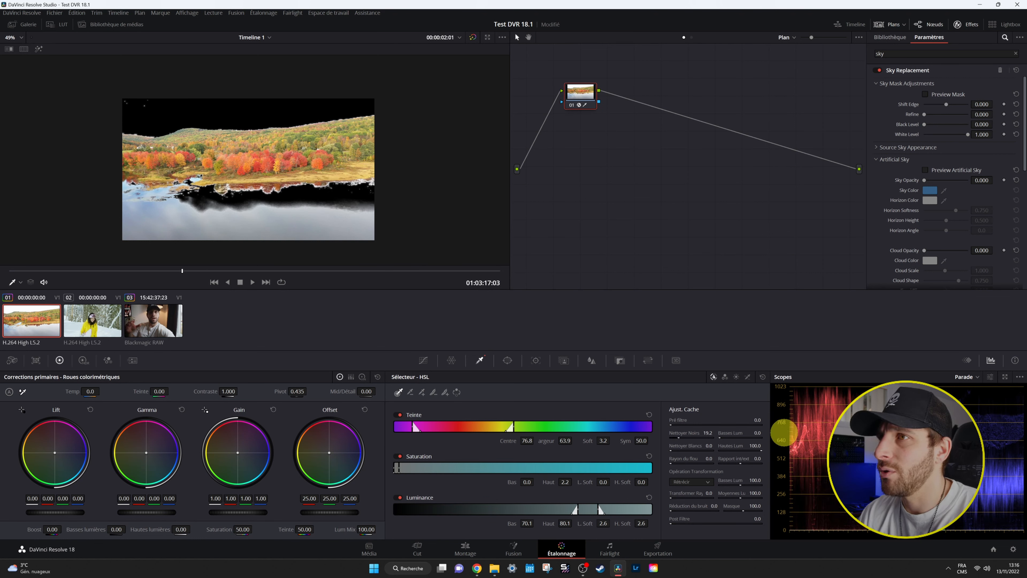
pyautogui.moveTo(709, 445); pyautogui.dragTo(781, 446)
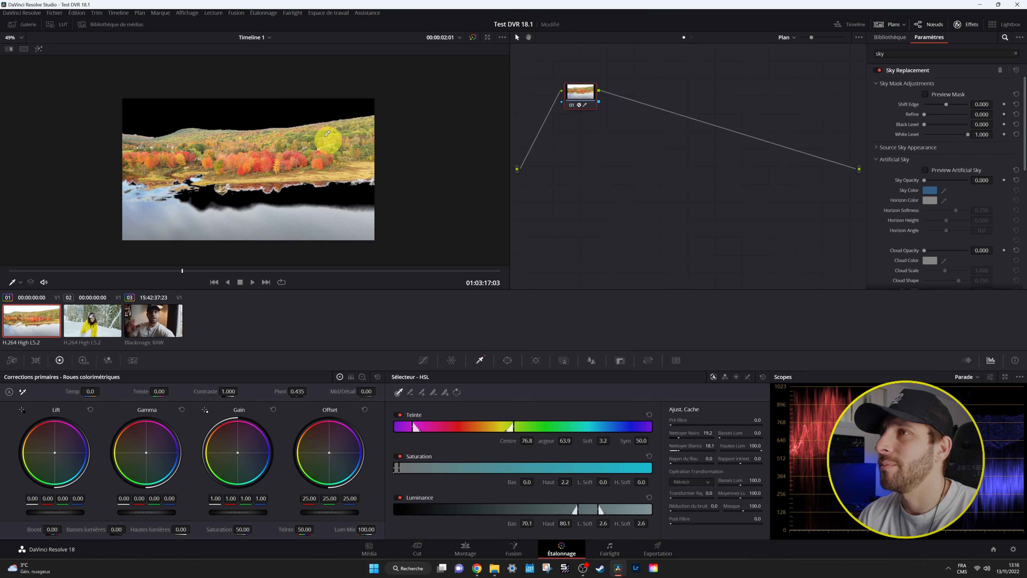
# Inspect the Sky Replacement mask preview along the treeline, and switch the preview off.
pyautogui.scroll(10, 328, 138)
pyautogui.click(925, 95)
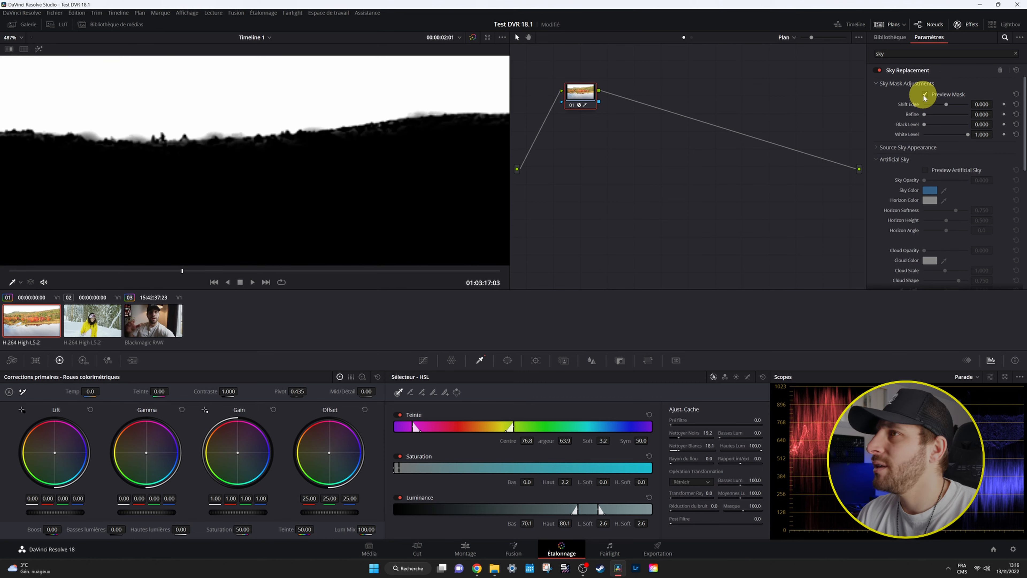
pyautogui.click(925, 94)
pyautogui.click(924, 94)
pyautogui.click(925, 95)
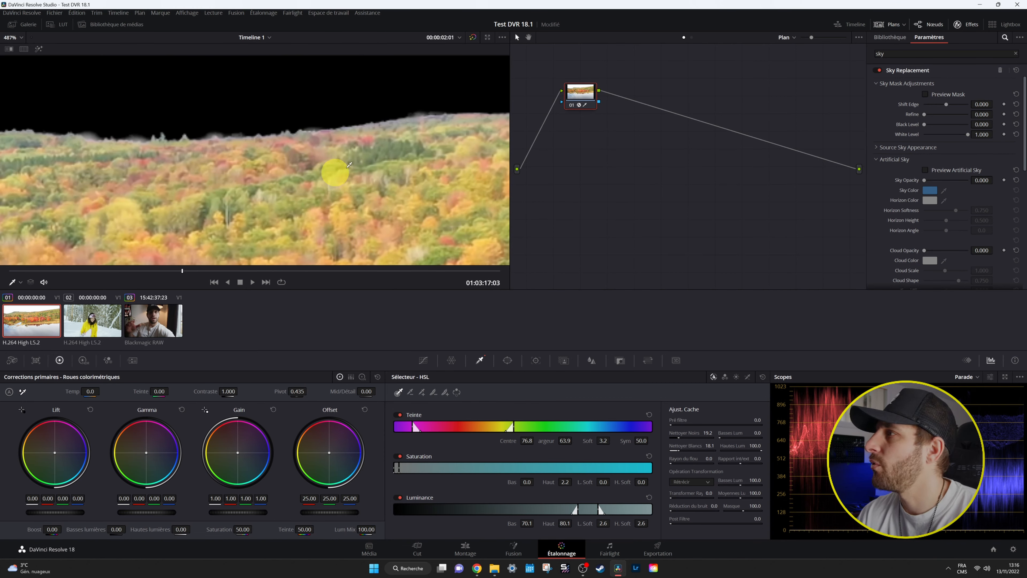
# Refine the sky mask with Shift Edge -0.083, Refine 0.091, Black Level 0.019 and White Level 0.688.
pyautogui.moveTo(945, 104); pyautogui.dragTo(923, 131)
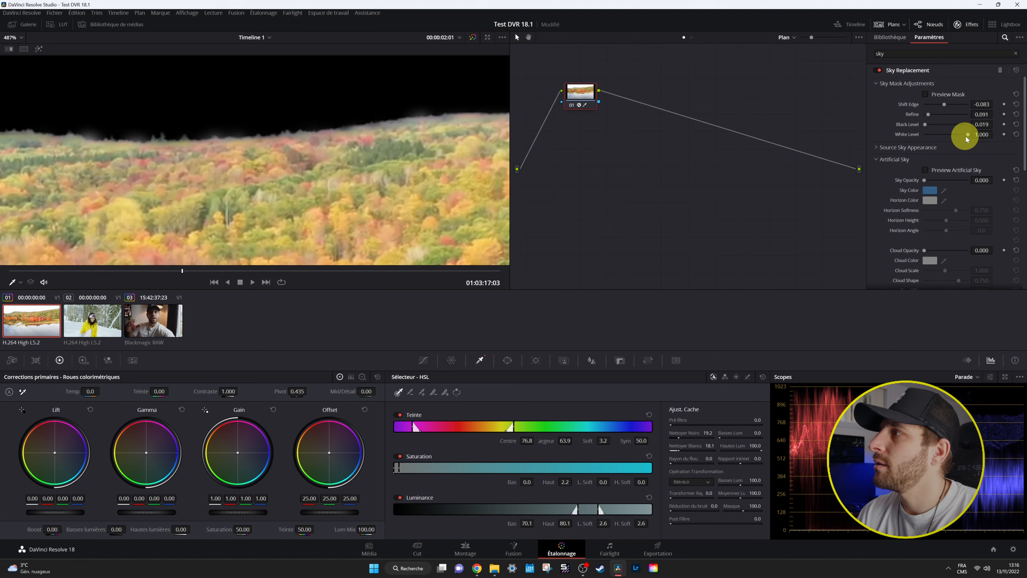
pyautogui.scroll(-5, 282, 140)
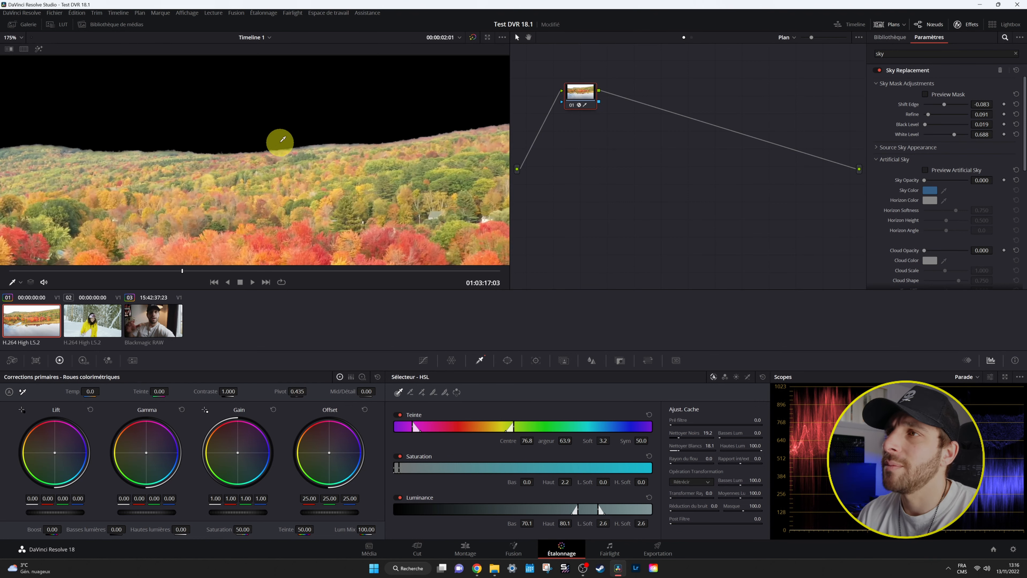
pyautogui.scroll(-6, 283, 140)
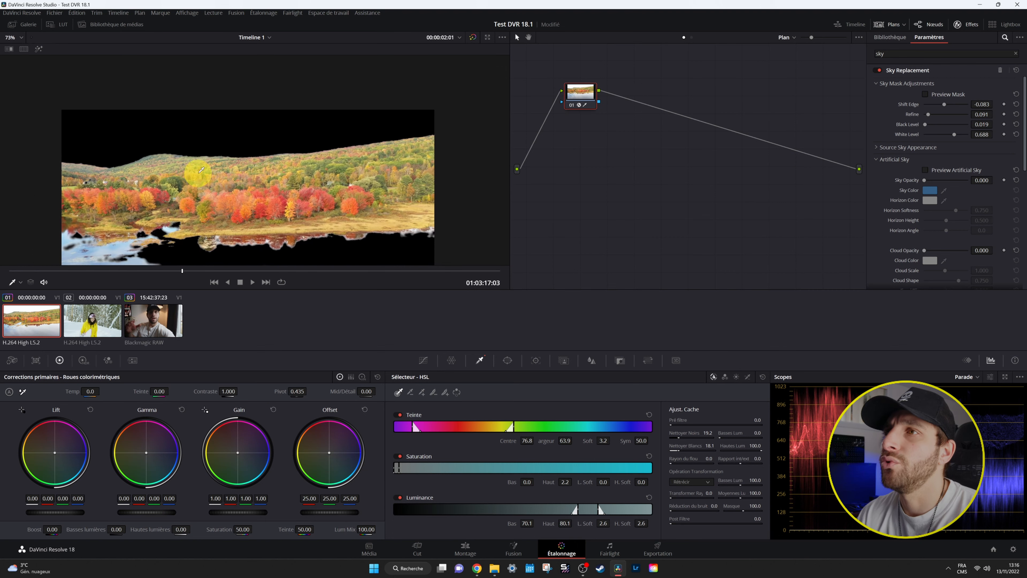
pyautogui.scroll(-2, 229, 161)
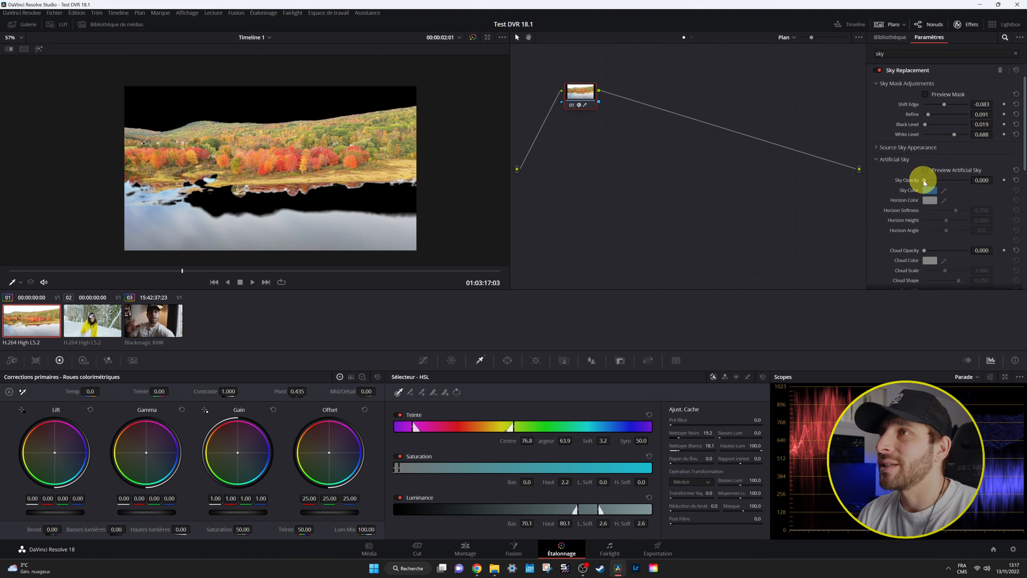
# Set the artificial sky's Sky Opacity to 1.000, Horizon Softness to 1.000 and Horizon Height to 0.413.
pyautogui.moveTo(924, 180); pyautogui.dragTo(965, 183)
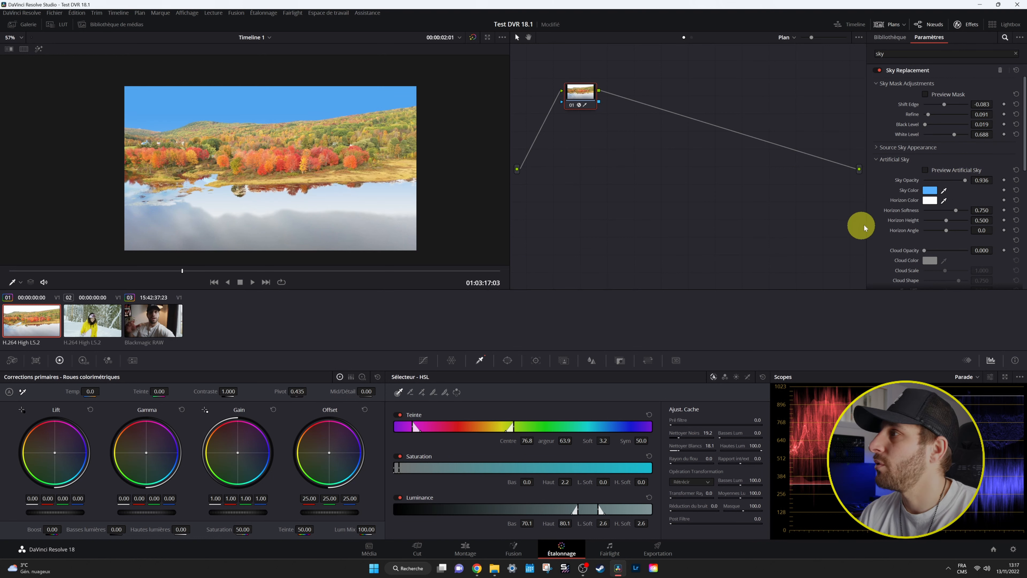
pyautogui.moveTo(966, 182); pyautogui.dragTo(1009, 183)
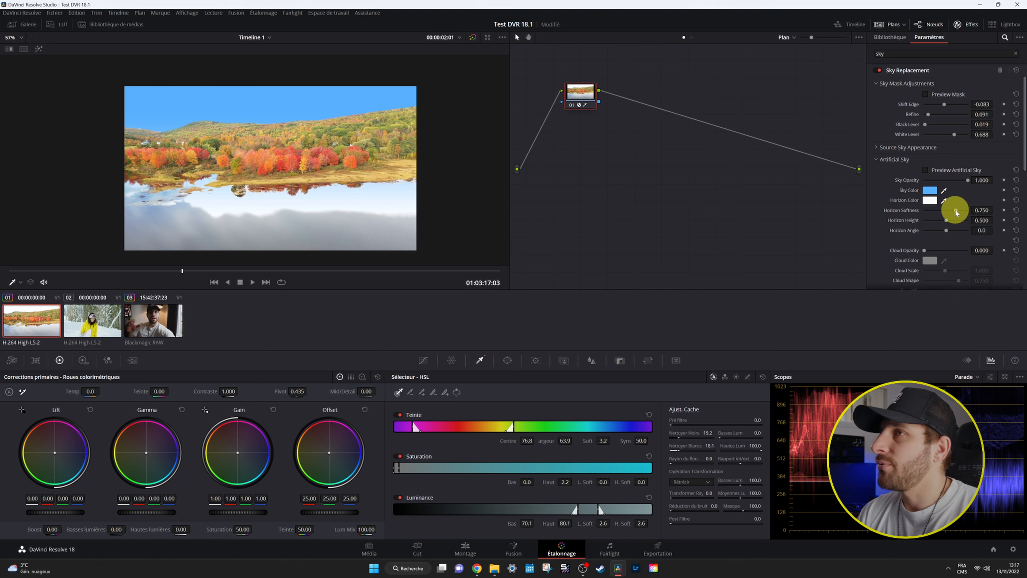
pyautogui.moveTo(943, 211); pyautogui.dragTo(974, 210)
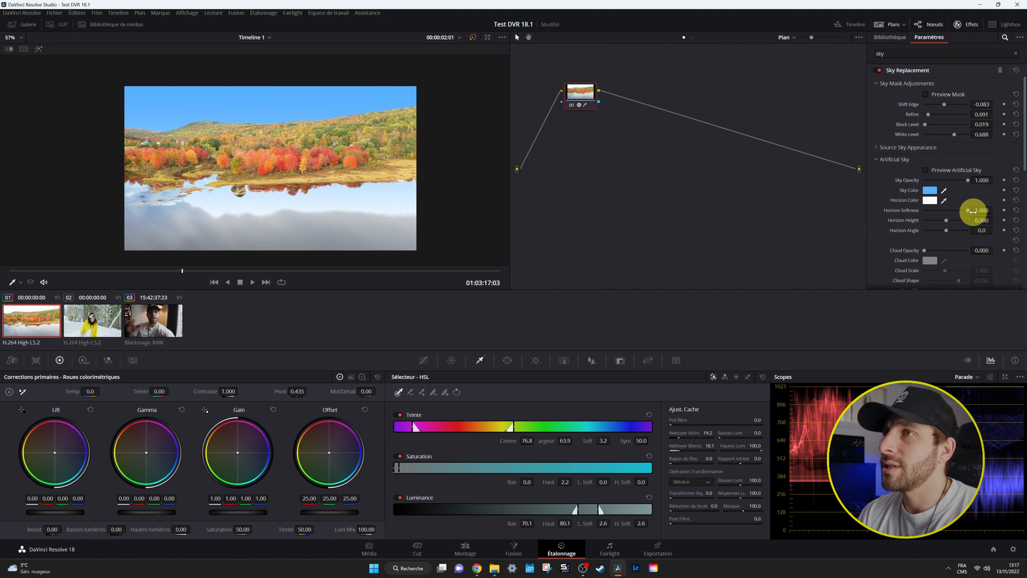
pyautogui.moveTo(947, 220); pyautogui.dragTo(943, 220)
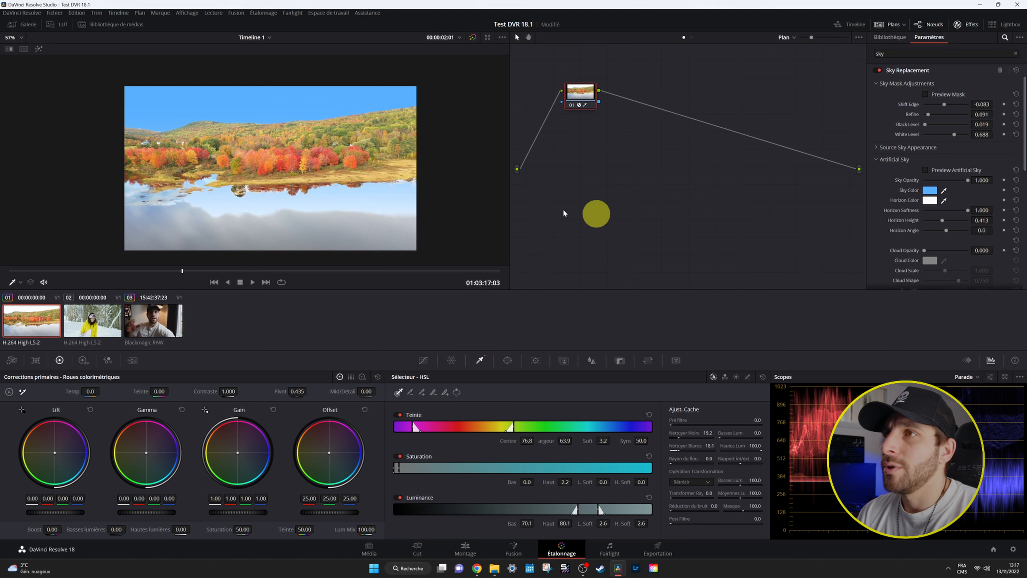
# Add clouds to the artificial sky with Cloud Opacity 1.000, Cloud Scale 1.530 and Cloud Tilt 0.633.
pyautogui.scroll(-2, 951, 233)
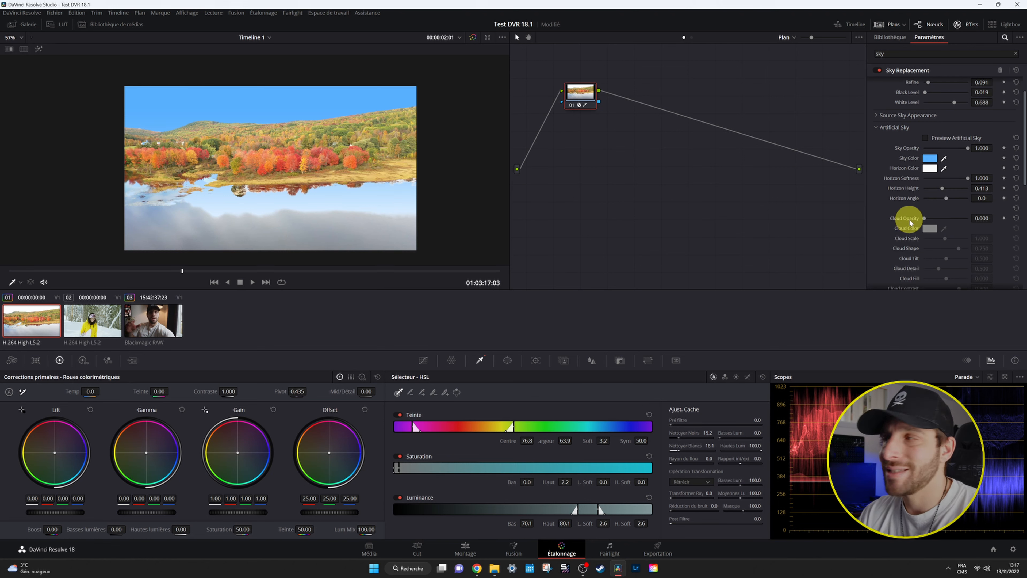
pyautogui.moveTo(925, 219); pyautogui.dragTo(970, 222)
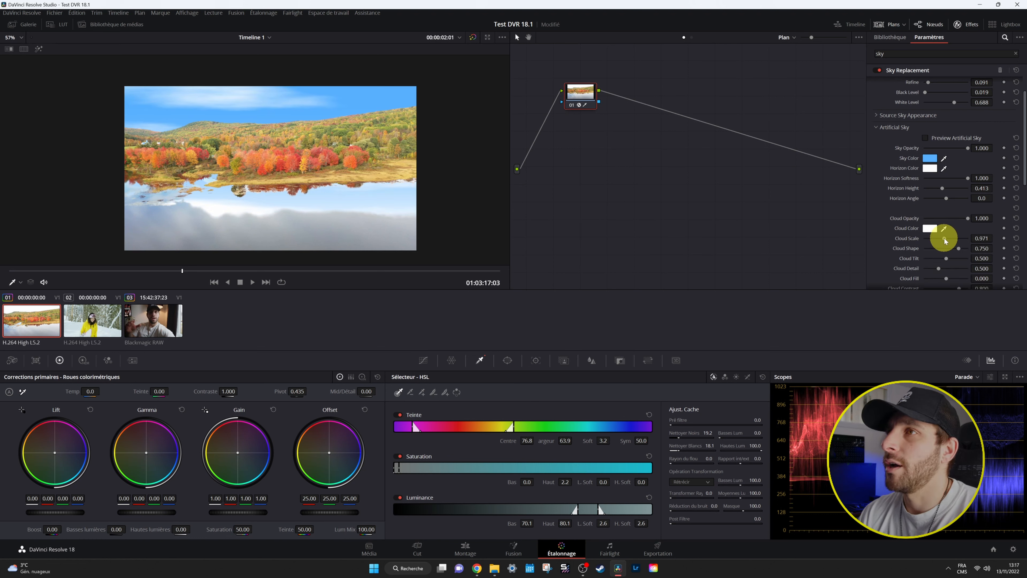
pyautogui.moveTo(944, 239); pyautogui.dragTo(952, 258)
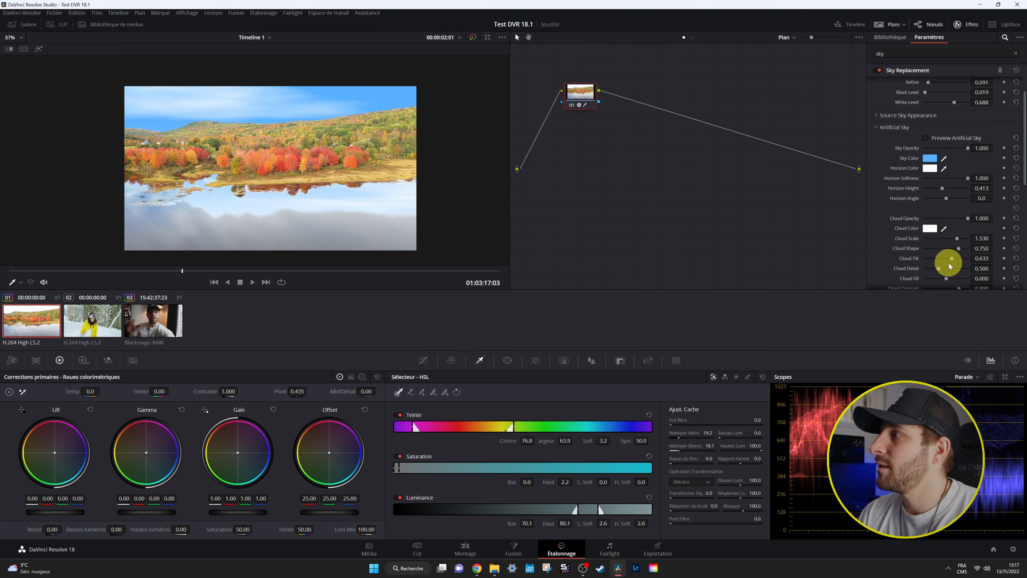
# Set Cloud Detail to 0.704, Cloud Contrast to 0.642 and Cloud Time to 0.128, leaving Hotspot Brightness at 0.000.
pyautogui.scroll(-2, 950, 266)
pyautogui.moveTo(946, 238); pyautogui.dragTo(952, 240)
pyautogui.scroll(-1, 947, 237)
pyautogui.moveTo(944, 250); pyautogui.dragTo(929, 257)
pyautogui.scroll(-1, 438, 177)
pyautogui.scroll(-2, 928, 227)
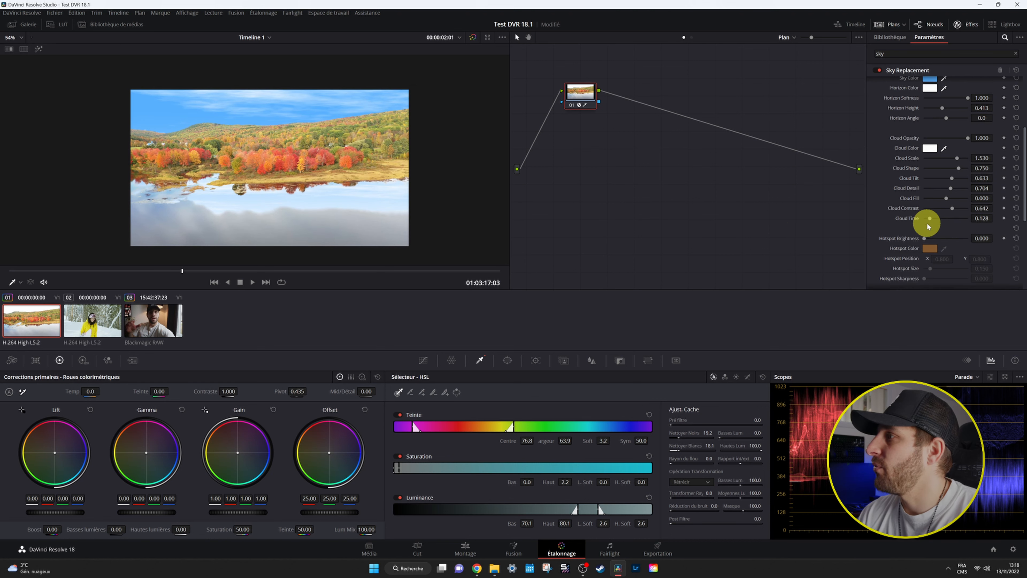
pyautogui.moveTo(925, 239); pyautogui.dragTo(898, 240)
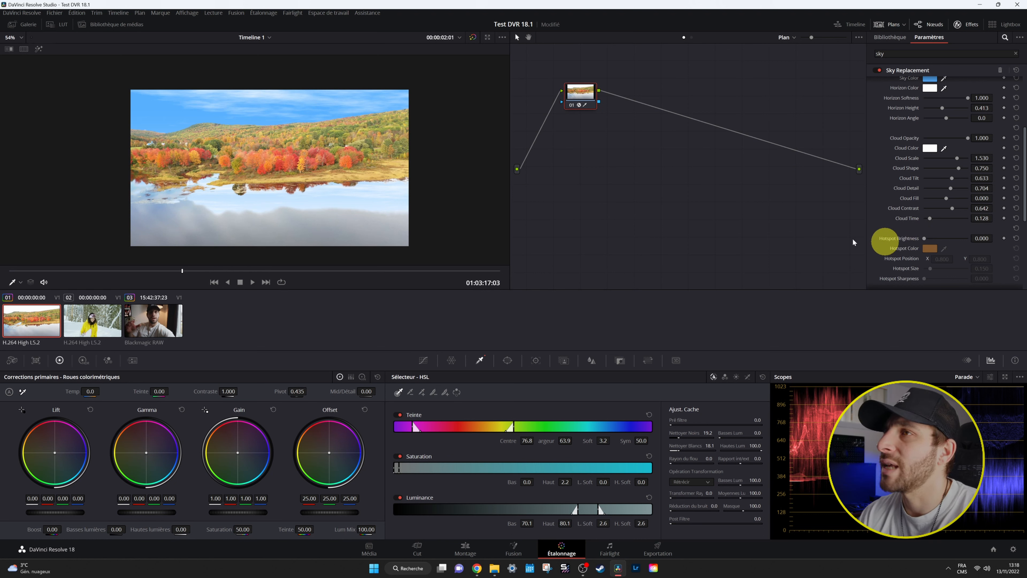
# Play the clip from near its beginning to check how the replaced sky moves against the landscape.
pyautogui.scroll(-4, 915, 230)
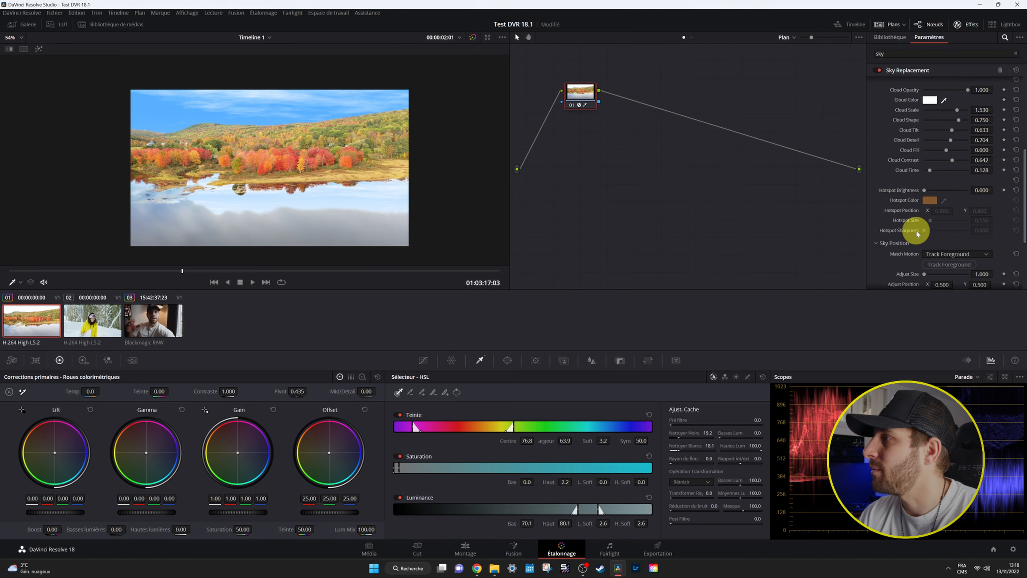
pyautogui.click(26, 272)
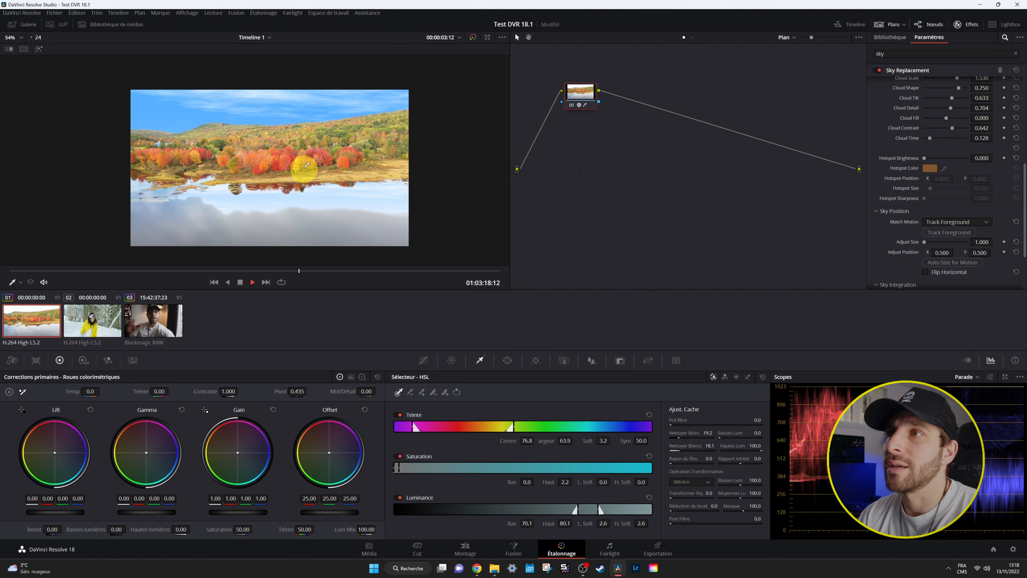
pyautogui.press('space')
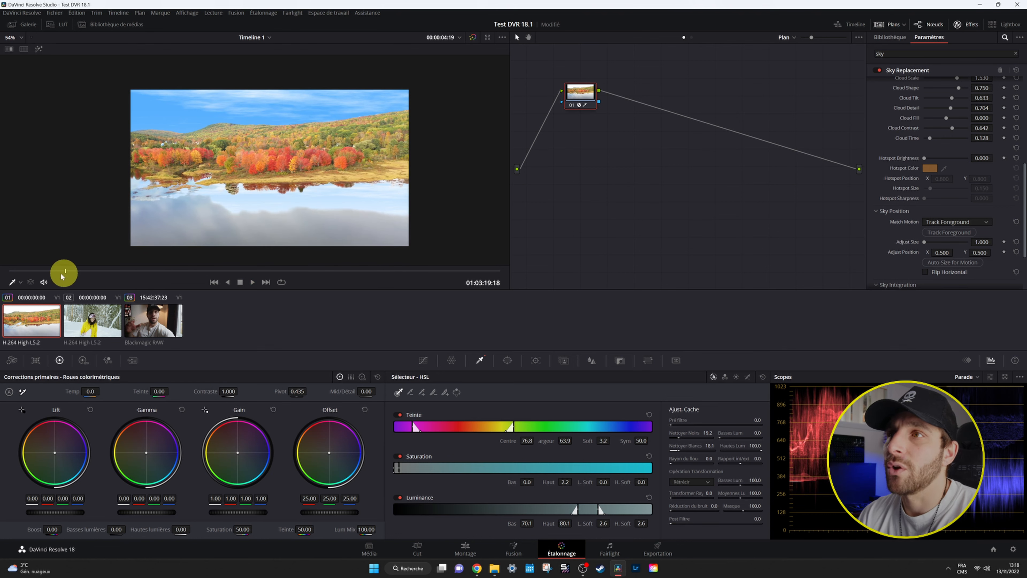
# From near the clip's start, track the sky position with Match Motion set to Track Foreground, and auto-size the sky for motion.
pyautogui.moveTo(55, 274); pyautogui.dragTo(27, 276)
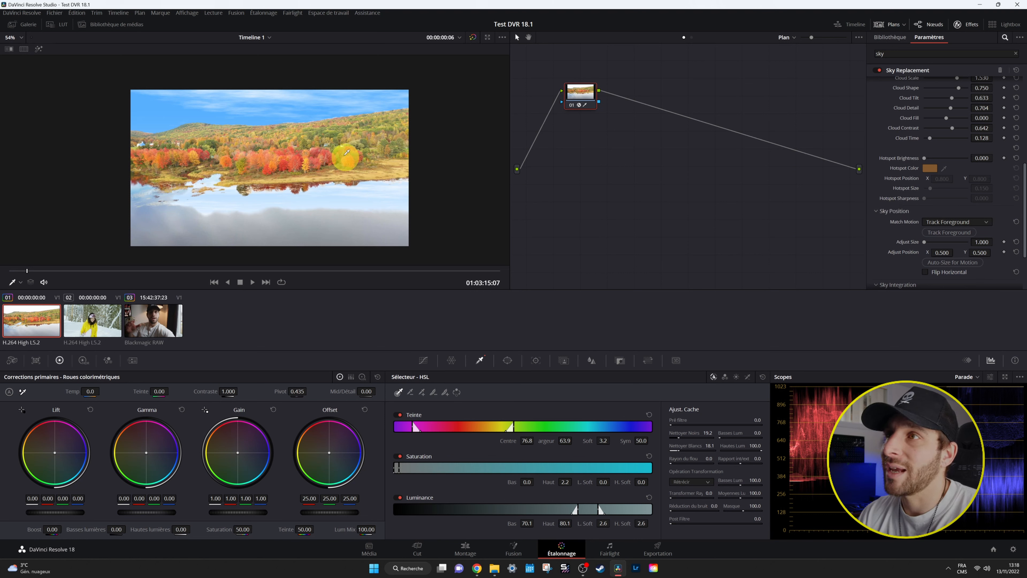
pyautogui.click(979, 221)
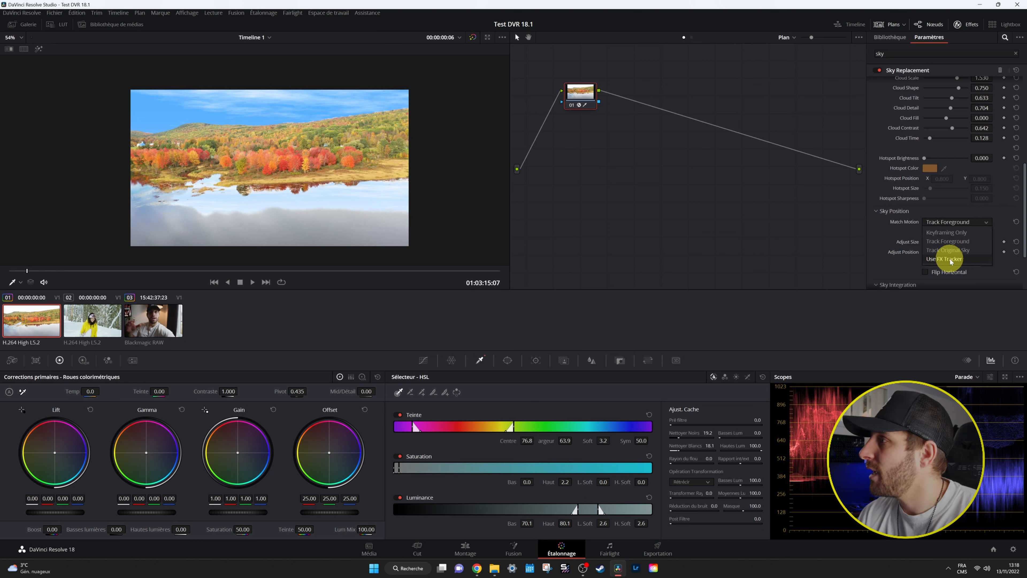
pyautogui.click(948, 241)
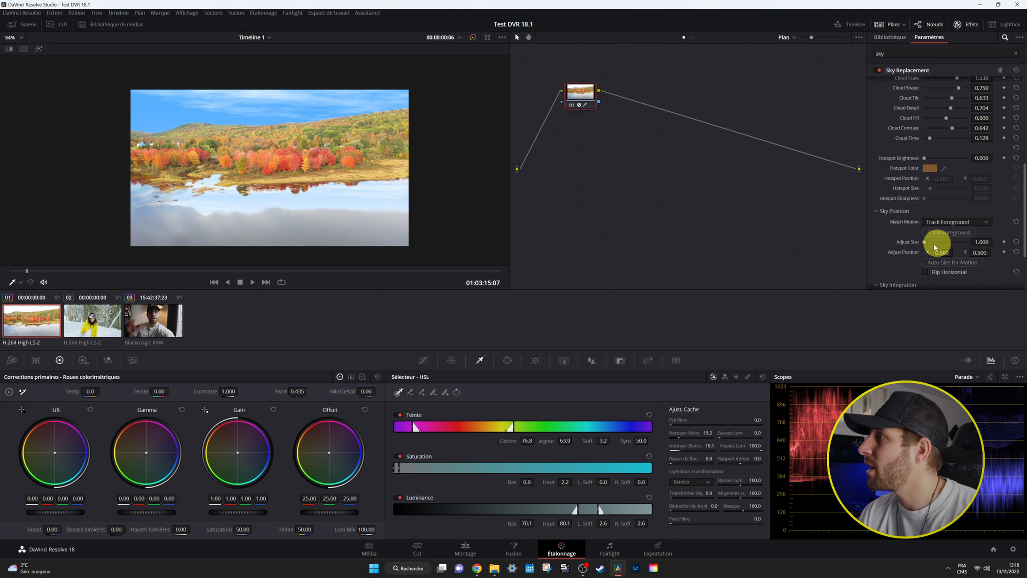
pyautogui.click(946, 232)
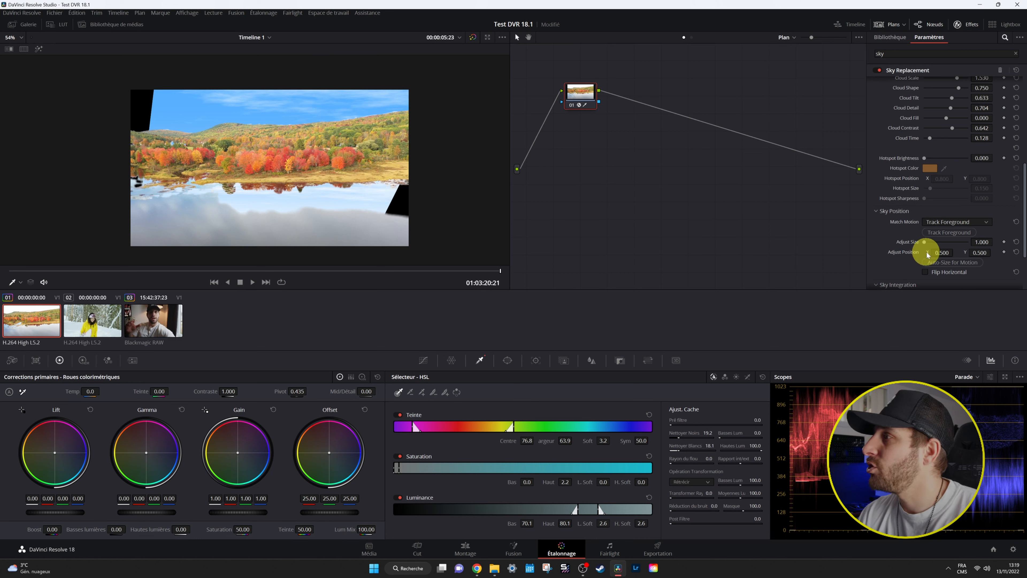
pyautogui.click(966, 263)
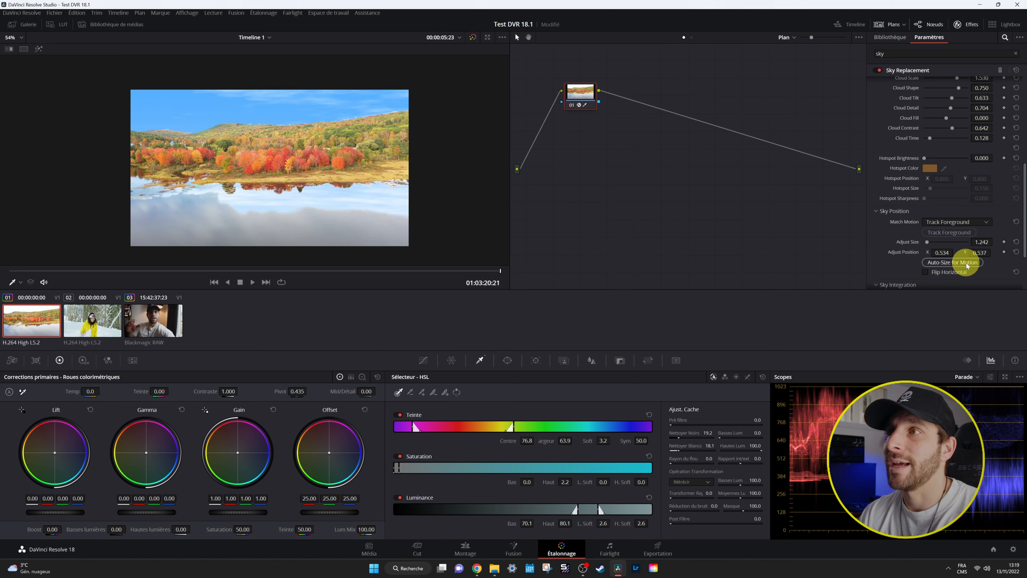
# Play the clip from its beginning again to check the tracked sky's movement.
pyautogui.click(16, 270)
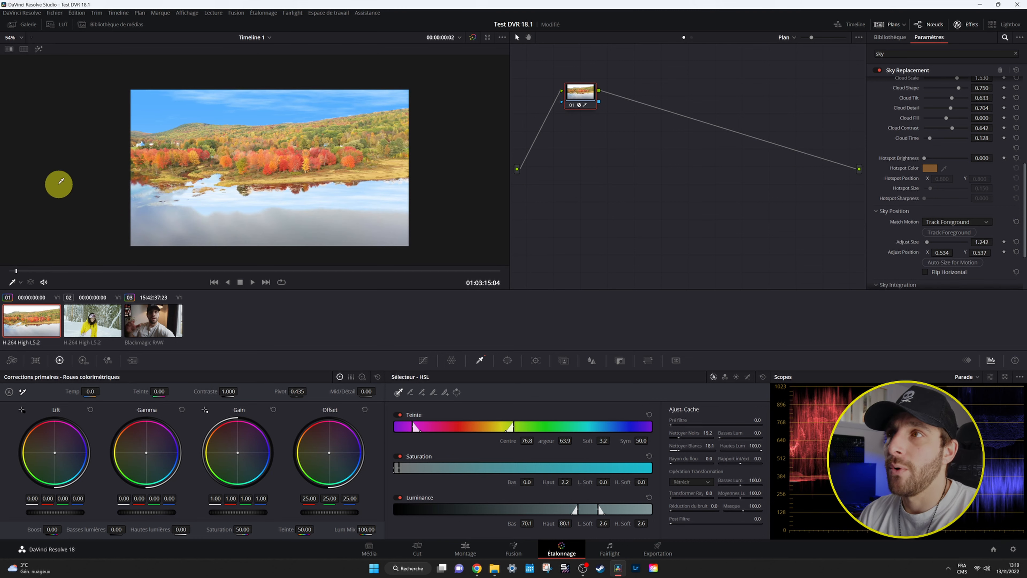
pyautogui.press('space')
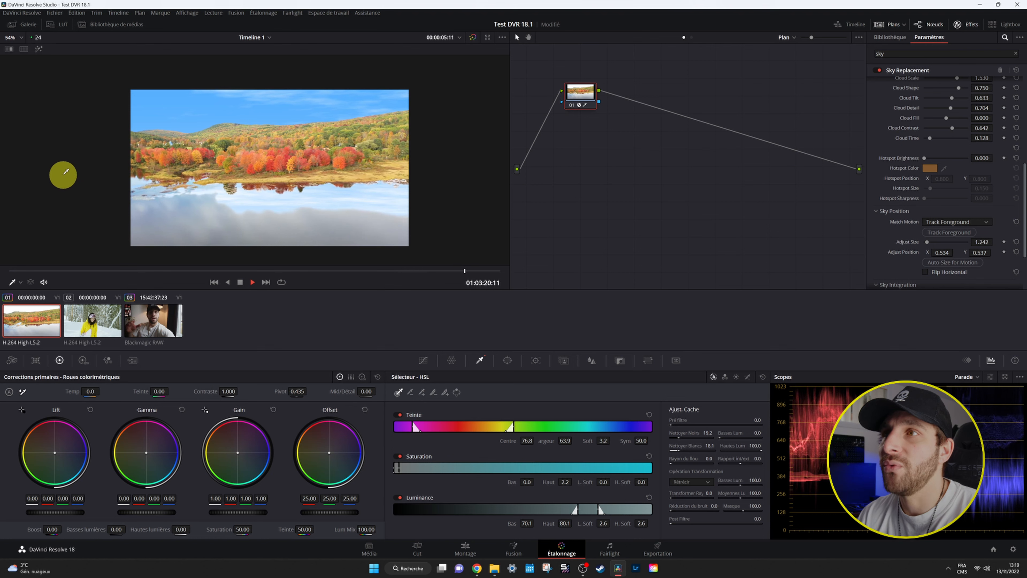
pyautogui.moveTo(117, 270); pyautogui.dragTo(40, 271)
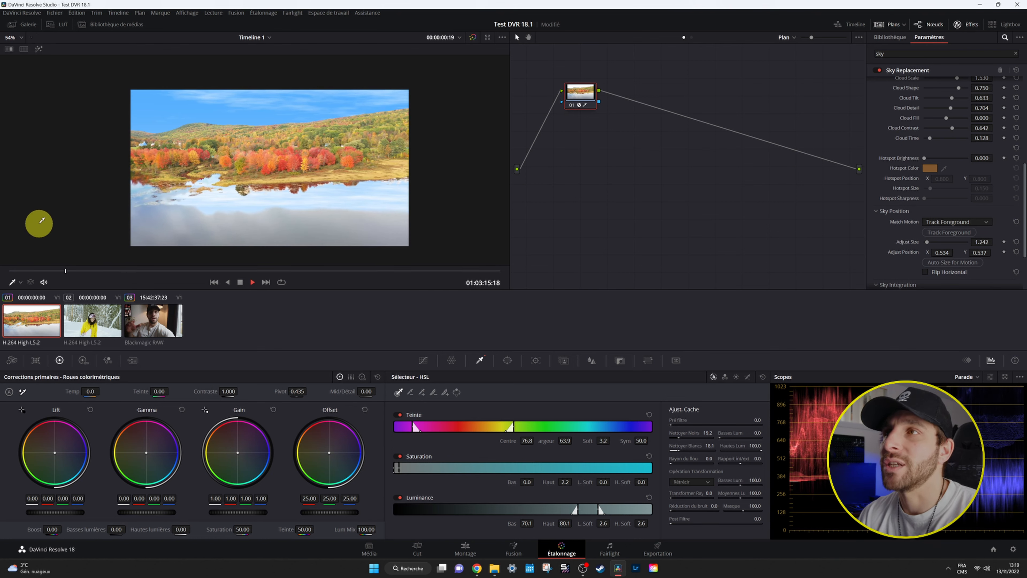
pyautogui.press('space')
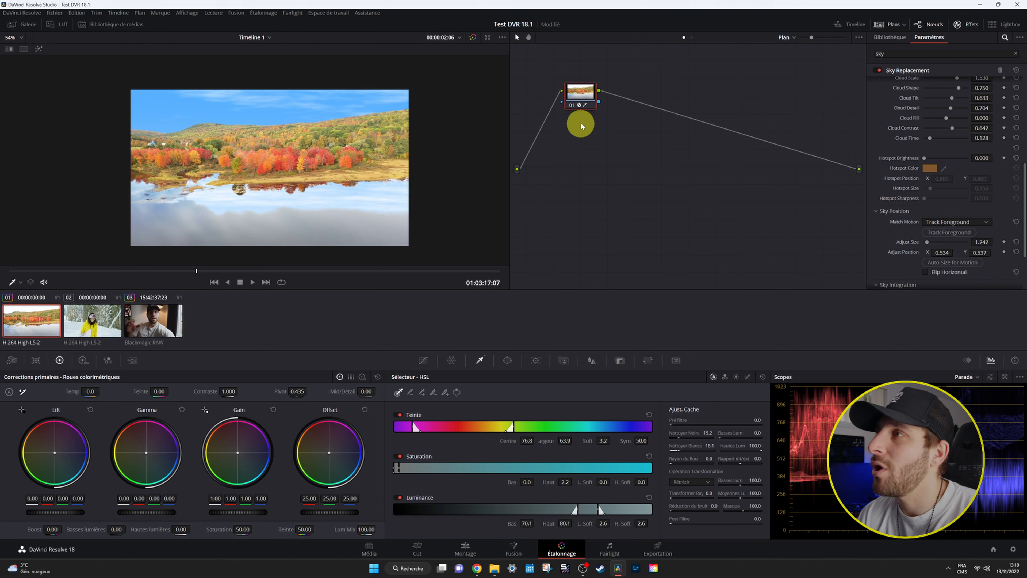
# Toggle node 01 off and on to compare the original shot with the replaced sky, leaving the node enabled.
pyautogui.click(570, 105)
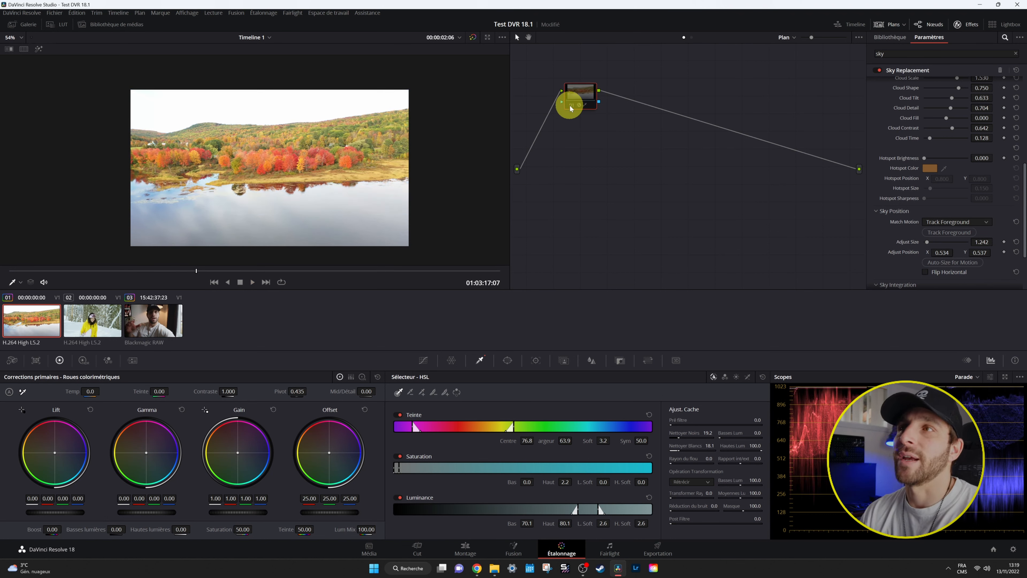
pyautogui.click(570, 108)
pyautogui.click(570, 107)
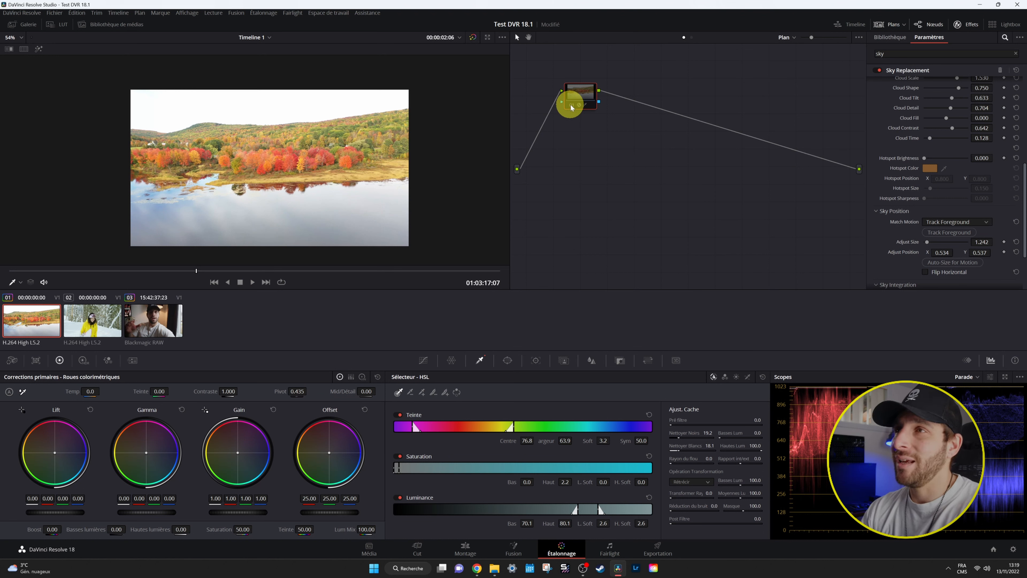
pyautogui.click(571, 104)
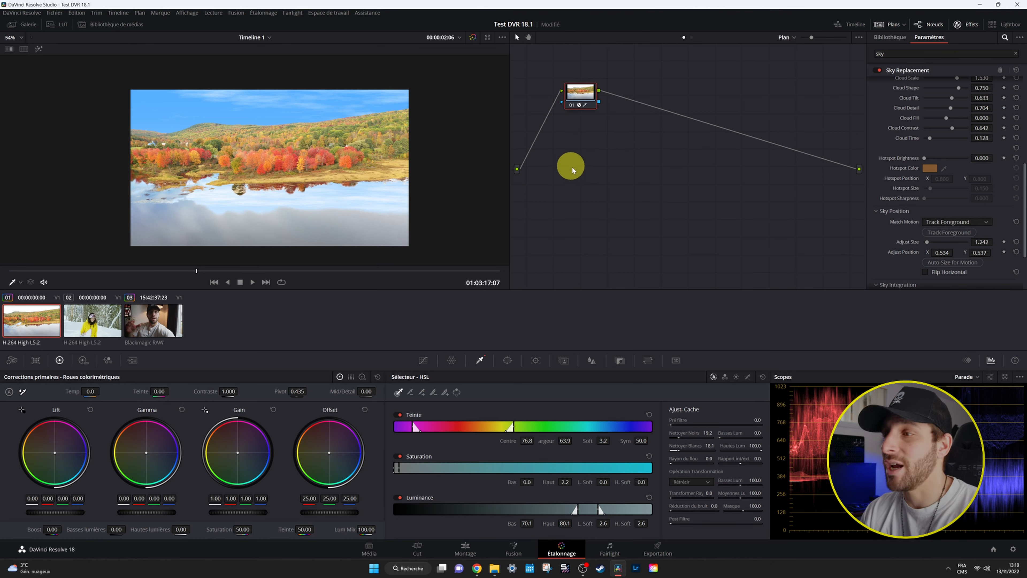
# Open the Snow Magic mask.mp4 timeline clip in the Fusion page.
pyautogui.click(461, 549)
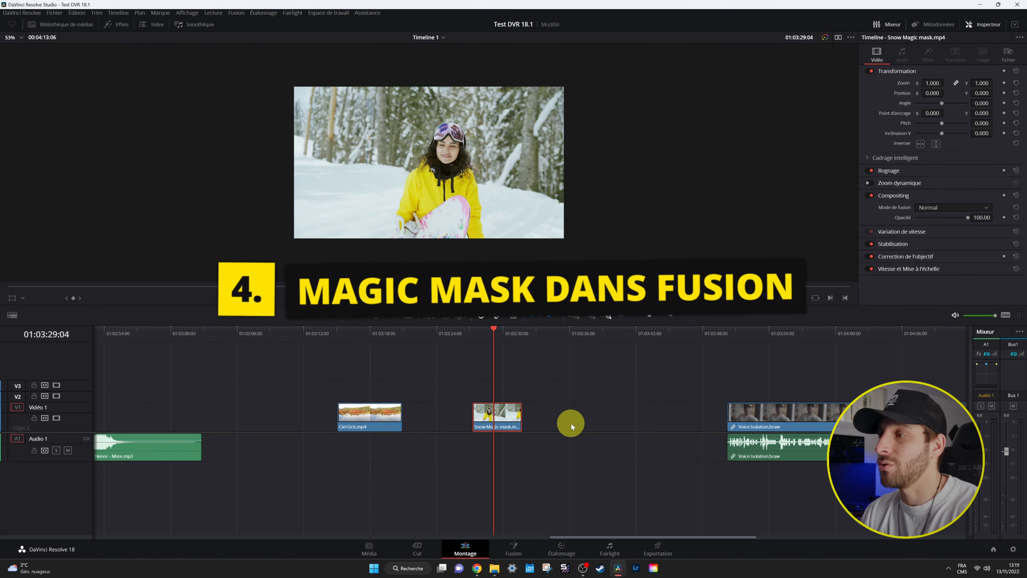
pyautogui.click(512, 547)
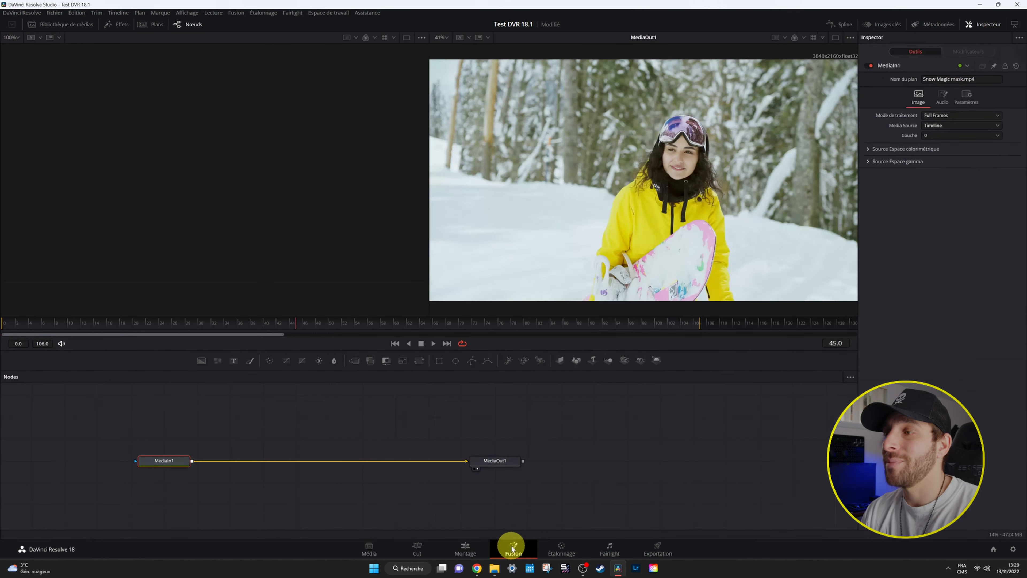
pyautogui.moveTo(324, 426); pyautogui.dragTo(439, 431)
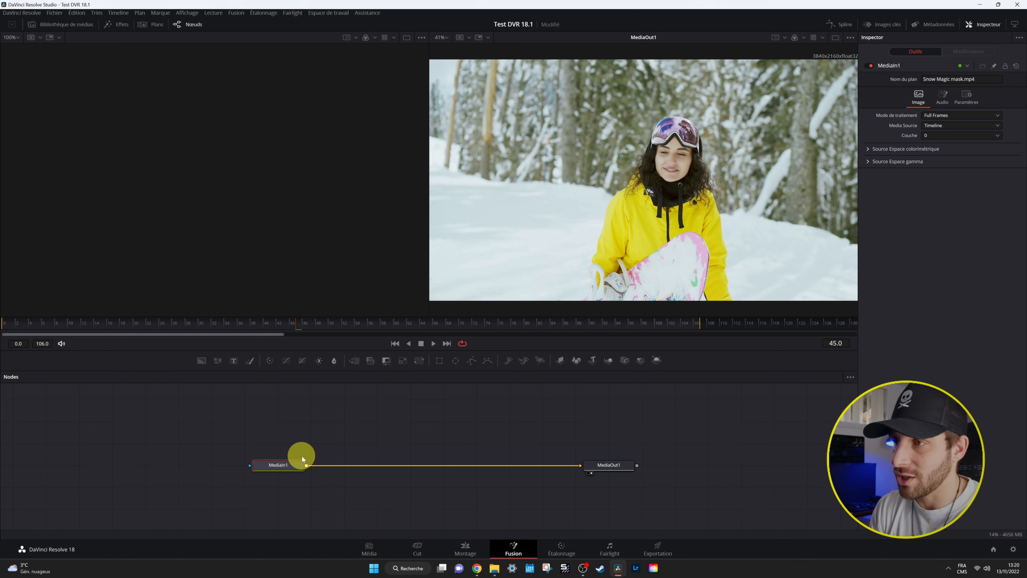
# Insert a Magic Mask node between MediaIn1 and MediaOut1.
pyautogui.hotkey('shift', 'space')
pyautogui.write('magic mask')
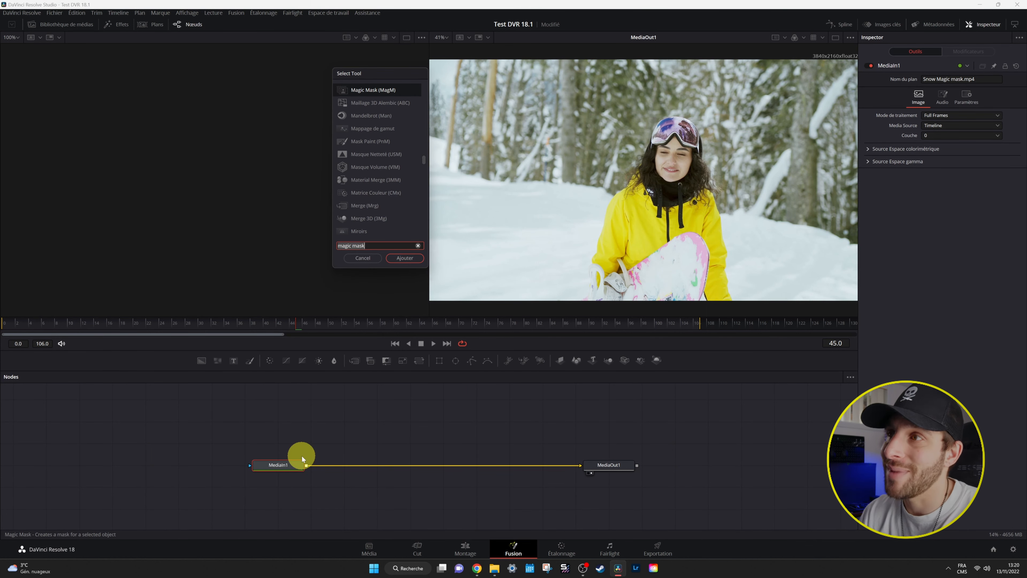
pyautogui.click(401, 258)
pyautogui.click(366, 463)
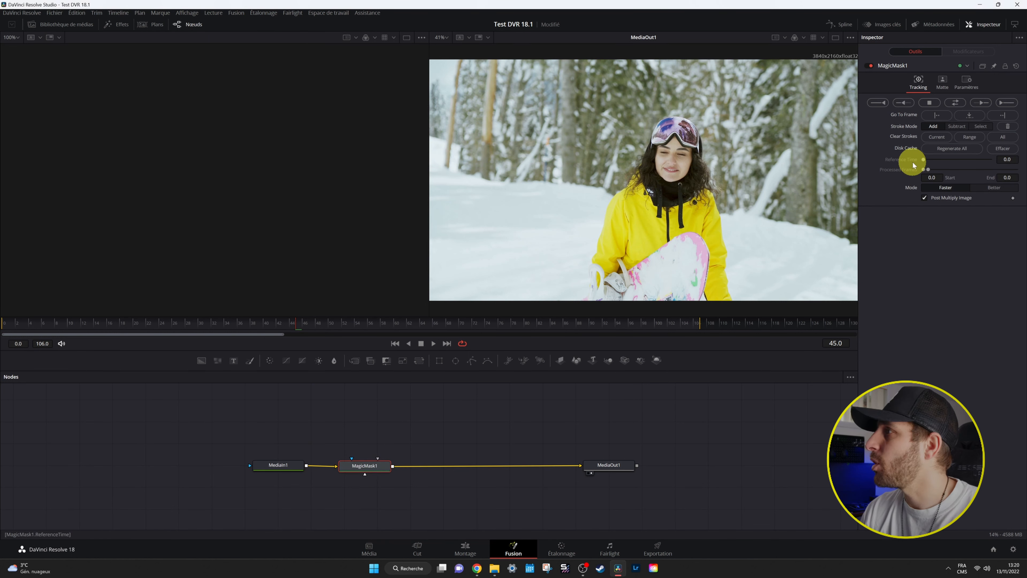
# Mask the snowboarder and her board with a freehand Magic Mask stroke at frame 45, and return to the Edit page.
pyautogui.moveTo(676, 148)
pyautogui.mouseDown()
pyautogui.moveTo(636, 254)
pyautogui.moveTo(681, 281)
pyautogui.moveTo(703, 243)
pyautogui.moveTo(715, 287)
pyautogui.mouseUp()
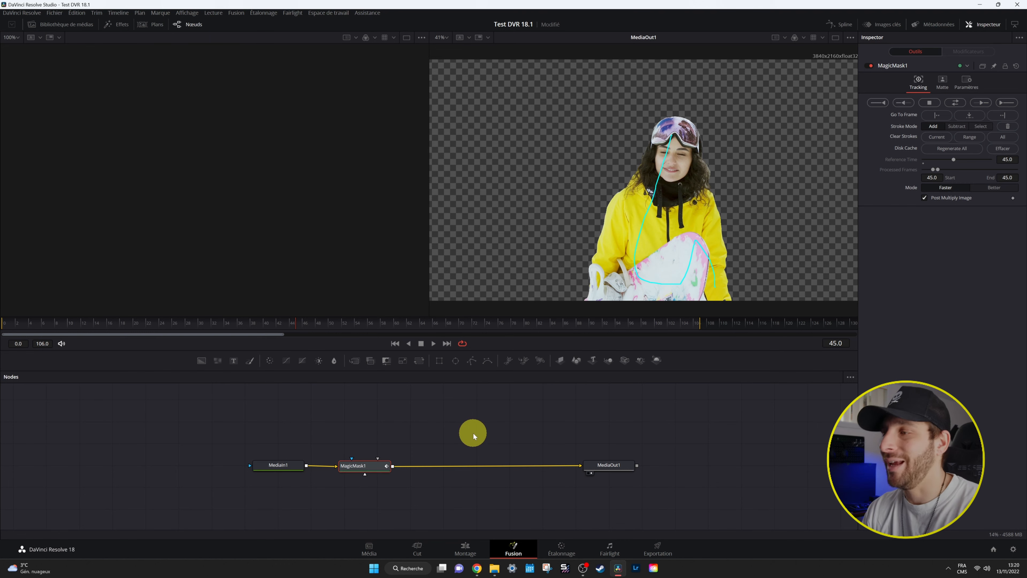
pyautogui.click(465, 549)
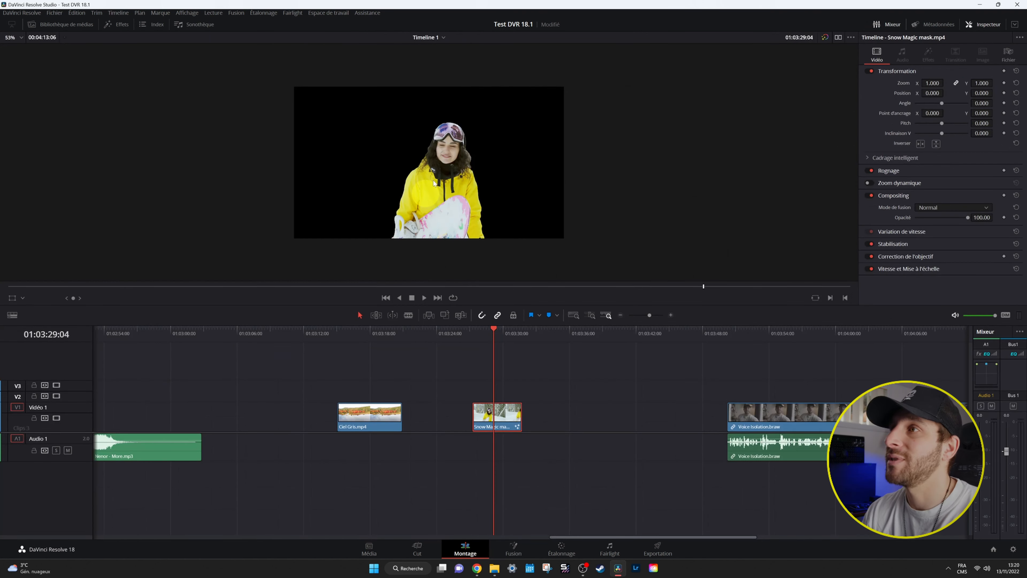
# Play the Voice Isolation.braw clip from its start in an enlarged preview to hear its original audio.
pyautogui.hscroll(5, 584, 409)
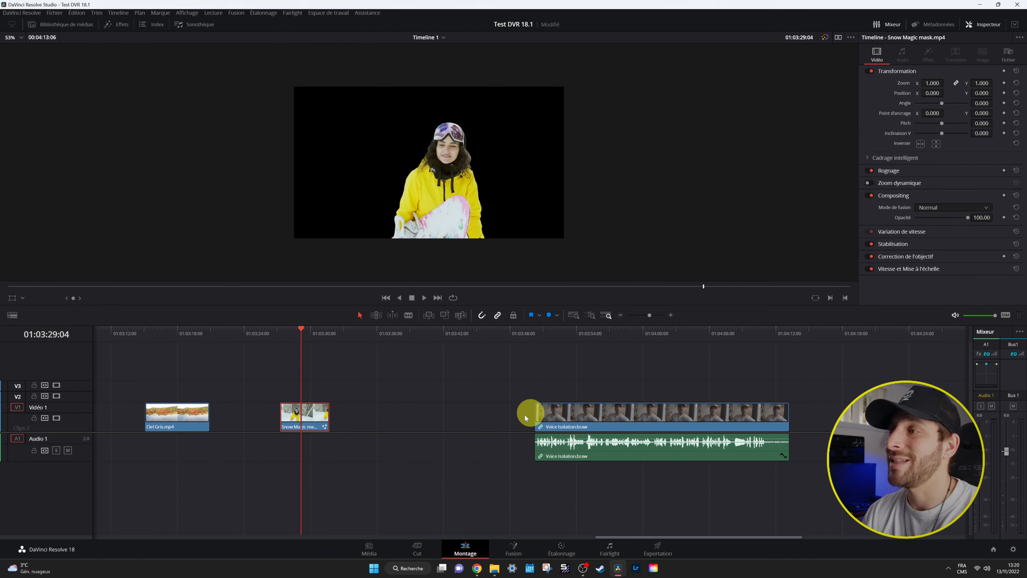
pyautogui.hscroll(3, 553, 410)
pyautogui.click(443, 334)
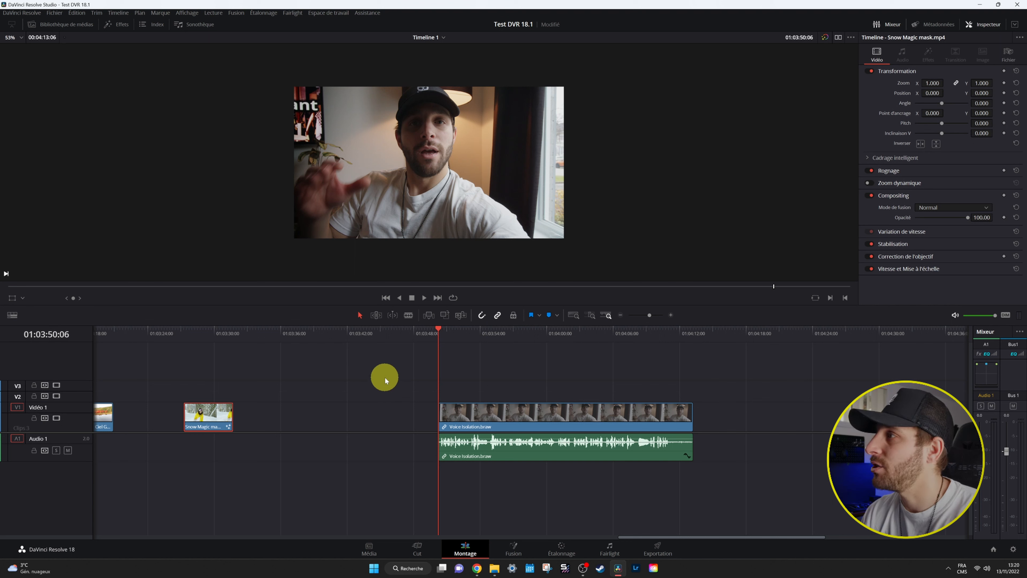
pyautogui.press('space')
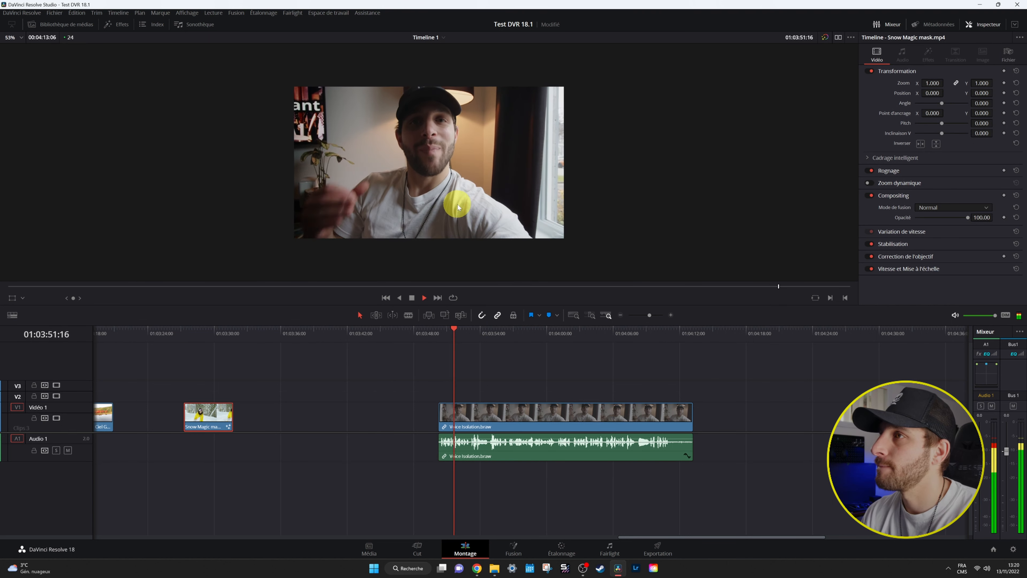
pyautogui.scroll(1, 457, 206)
pyautogui.scroll(1, 458, 205)
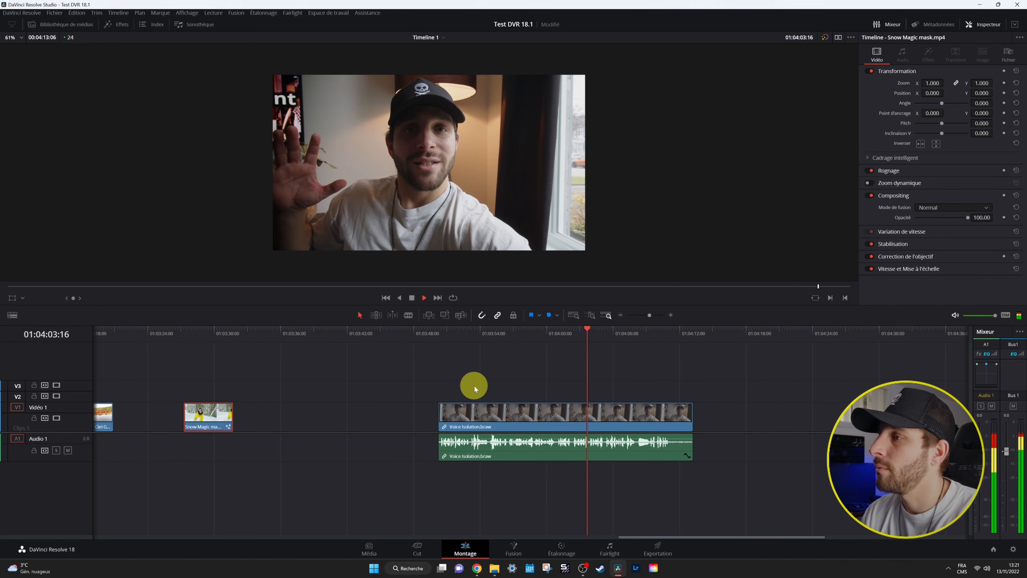
pyautogui.press('space')
# Select the Voice Isolation.braw clip and replay its opening seconds to listen to the background noise.
pyautogui.click(491, 406)
pyautogui.click(445, 338)
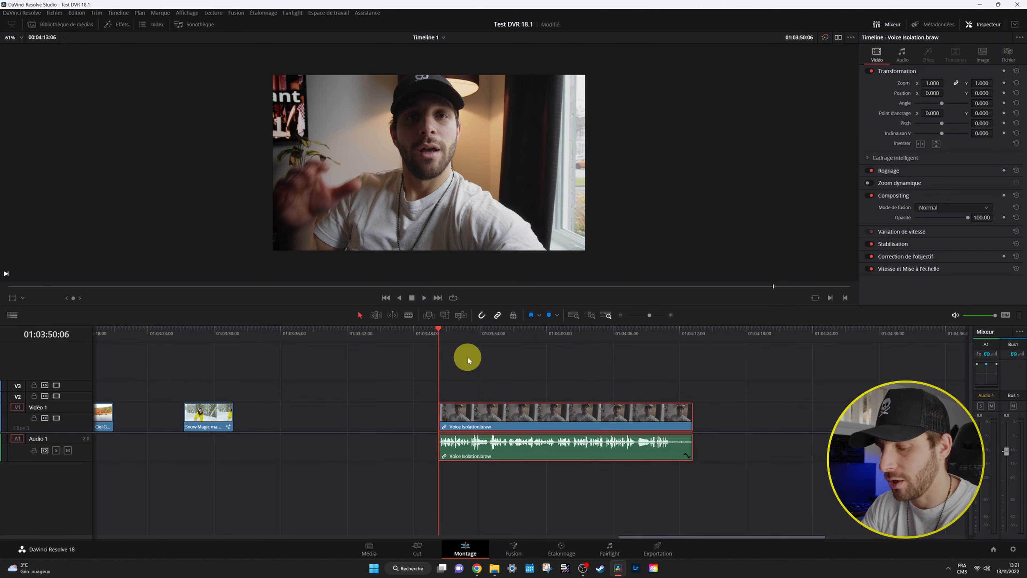
pyautogui.press('space')
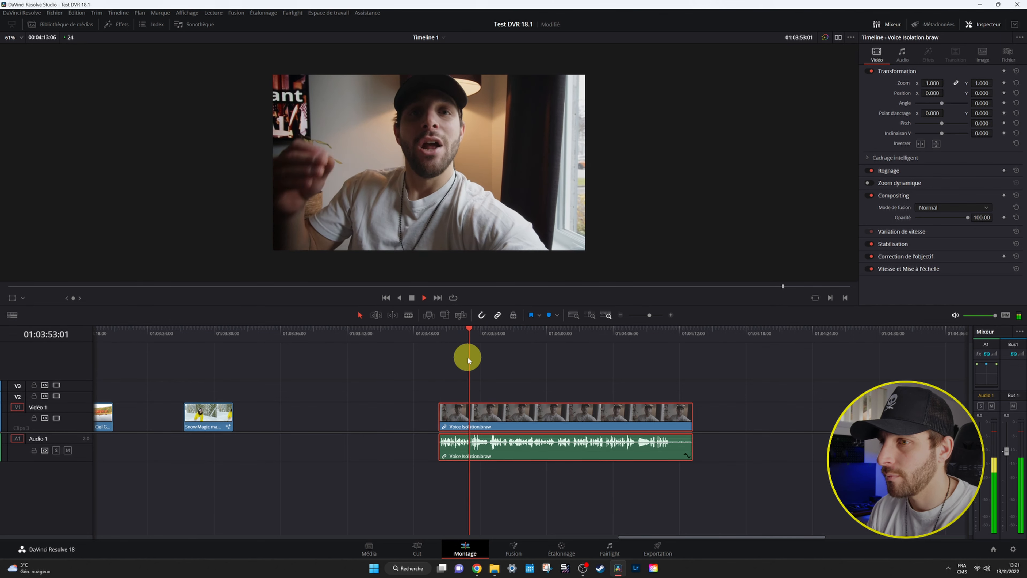
pyautogui.press('space')
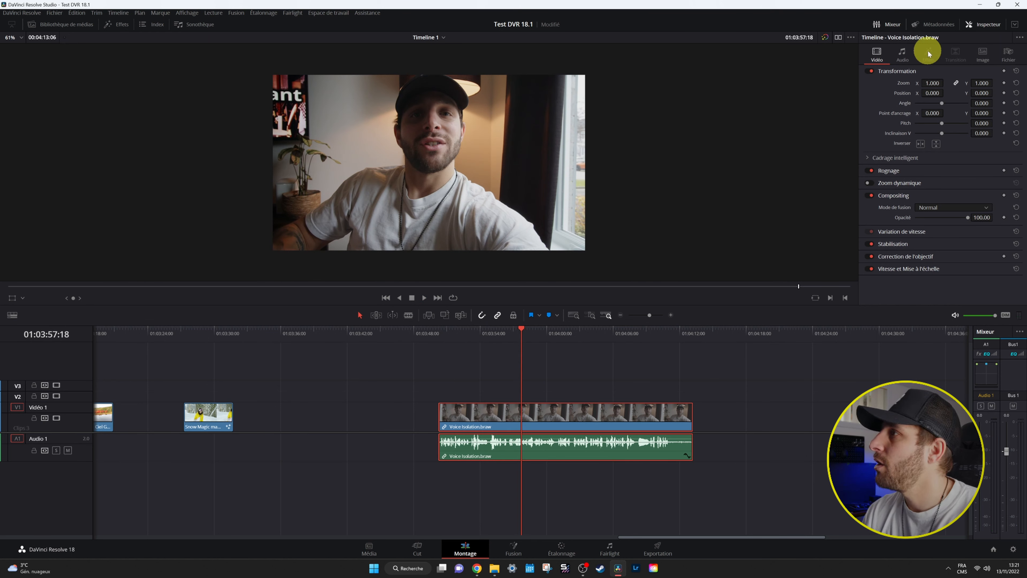
# Enable Voice Isolation in the selected clip's audio settings and play the clip from its start.
pyautogui.click(900, 58)
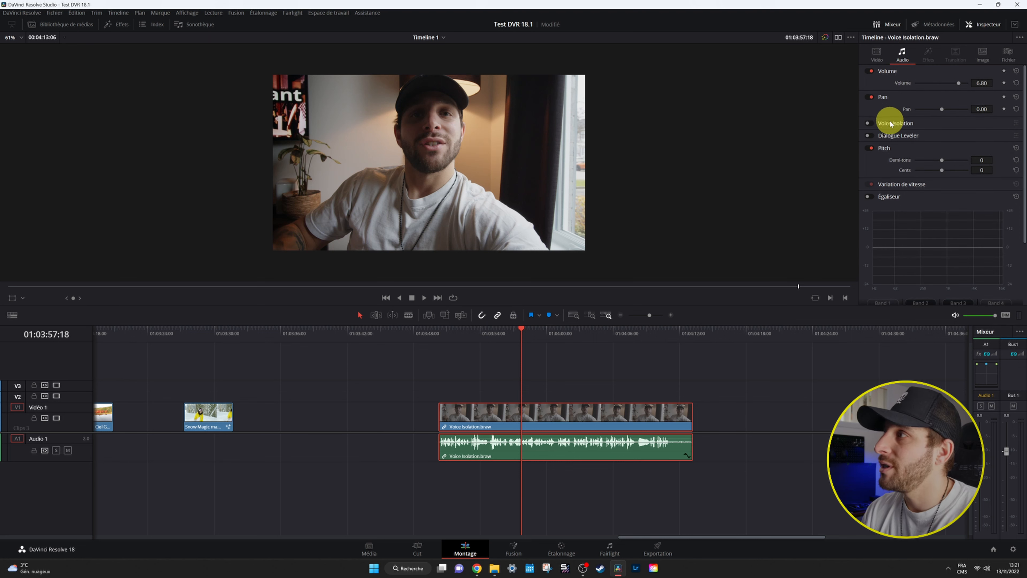
pyautogui.click(867, 124)
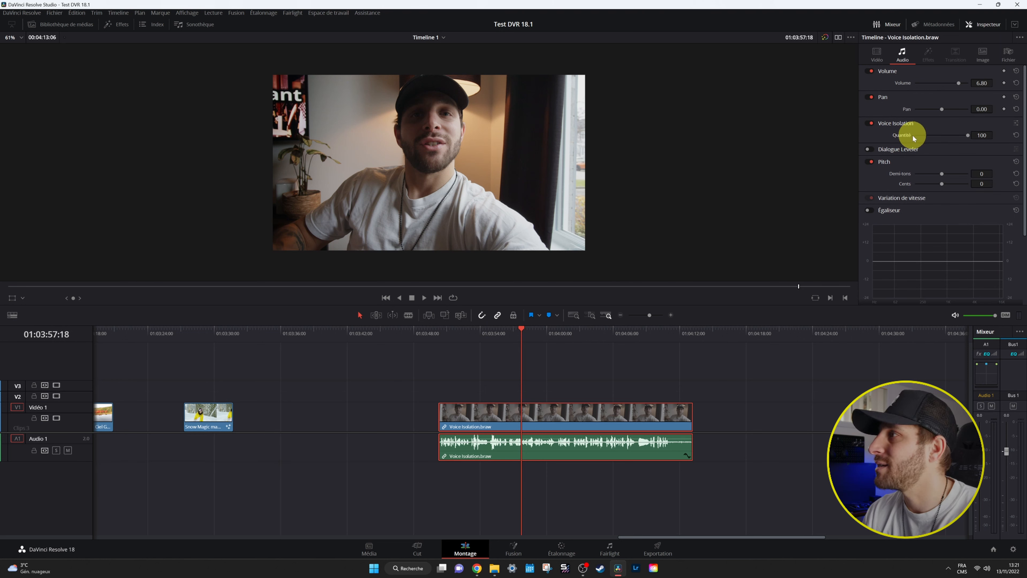
pyautogui.click(439, 334)
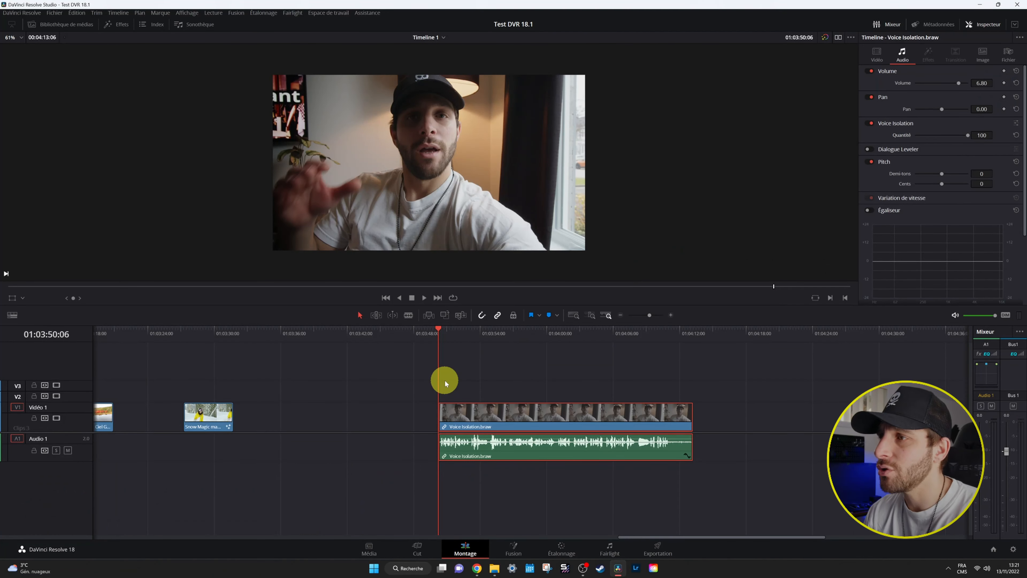
pyautogui.press('space')
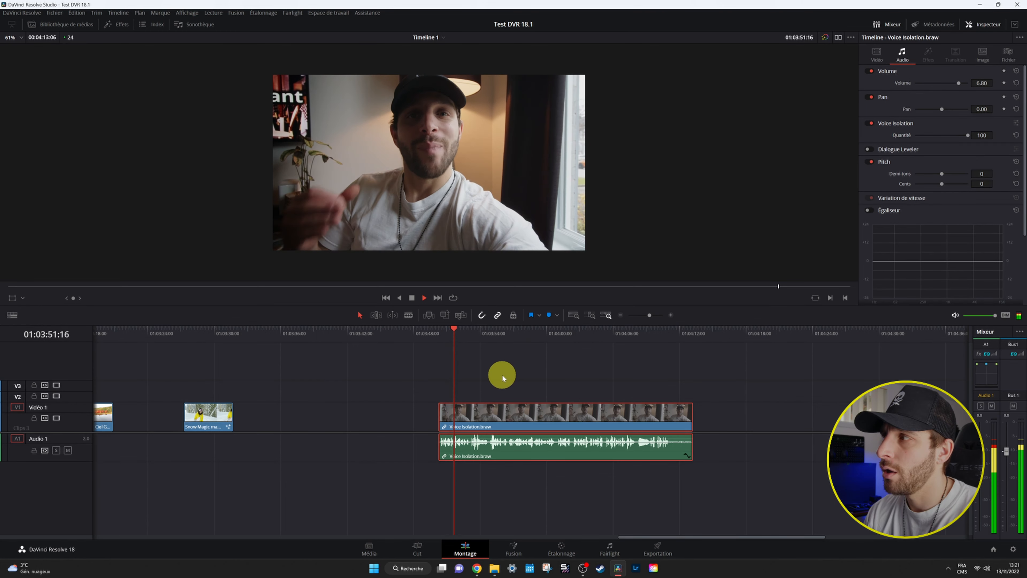
# Toggle Voice Isolation off and on during playback to compare the sound, leaving it enabled, and stop playback.
pyautogui.click(871, 123)
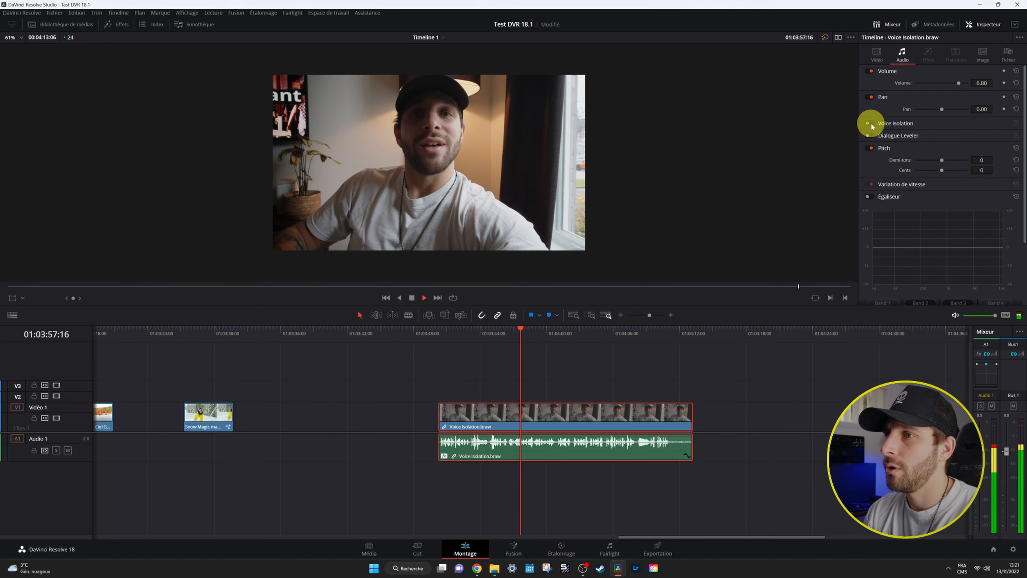
pyautogui.click(871, 123)
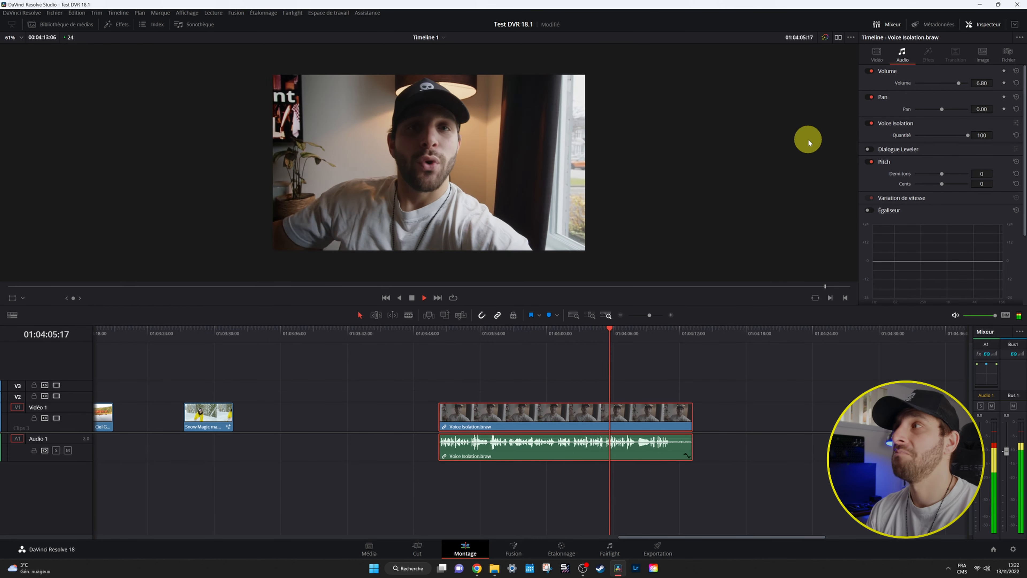
pyautogui.press('XF86AudioLowerVolume')
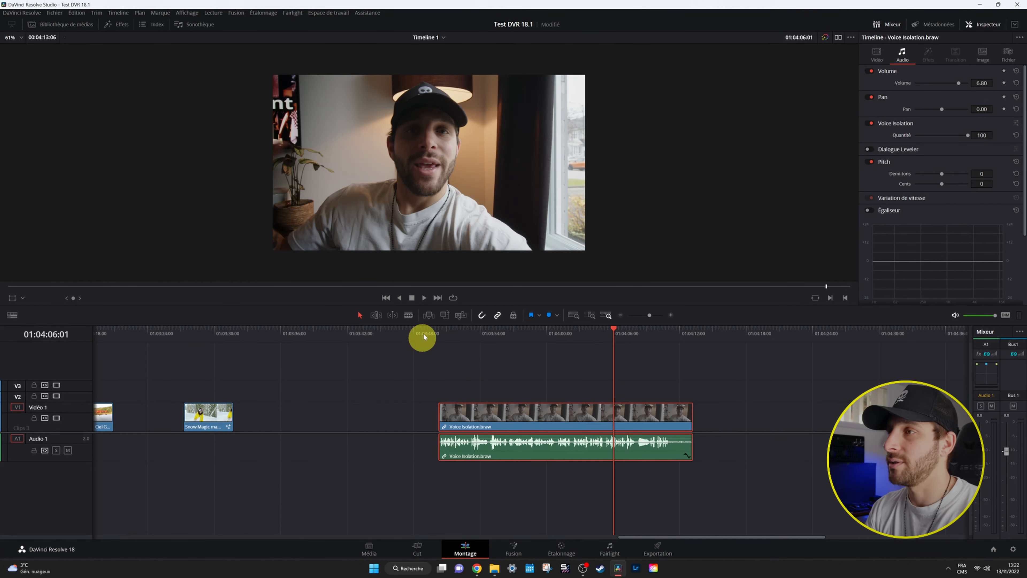
# Play the clip from its start again to compare the voice with and without Voice Isolation.
pyautogui.click(439, 331)
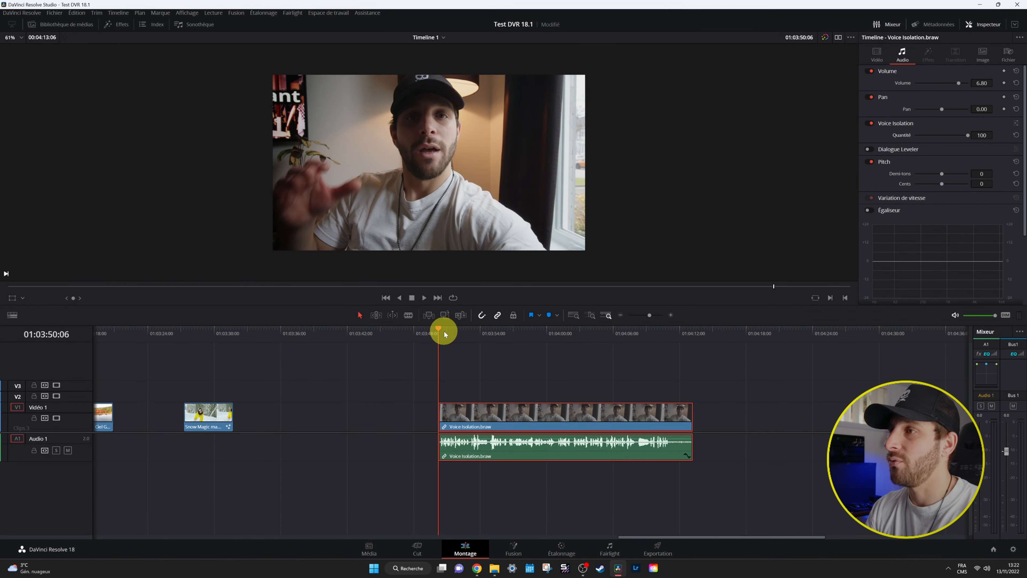
pyautogui.press('space')
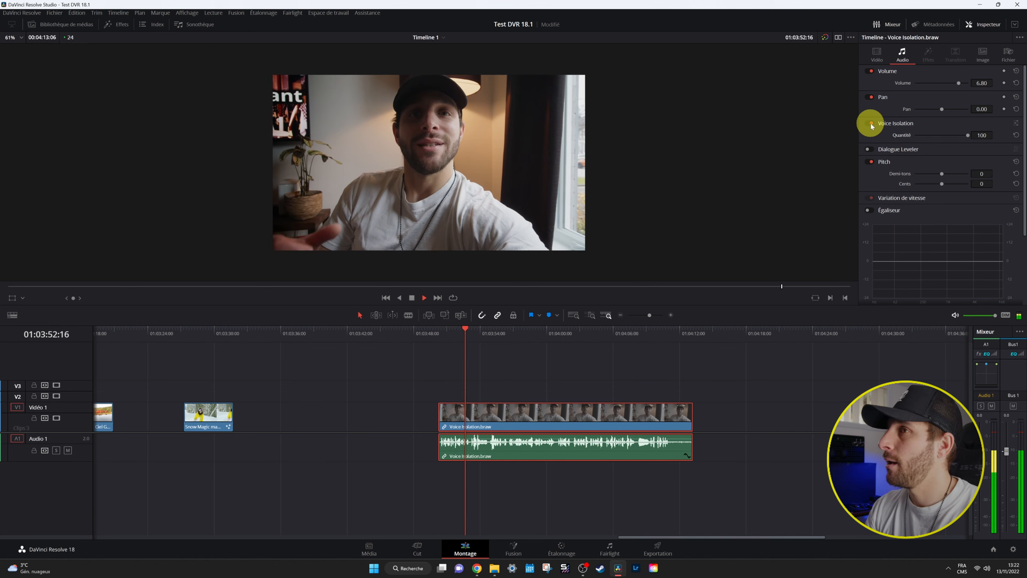